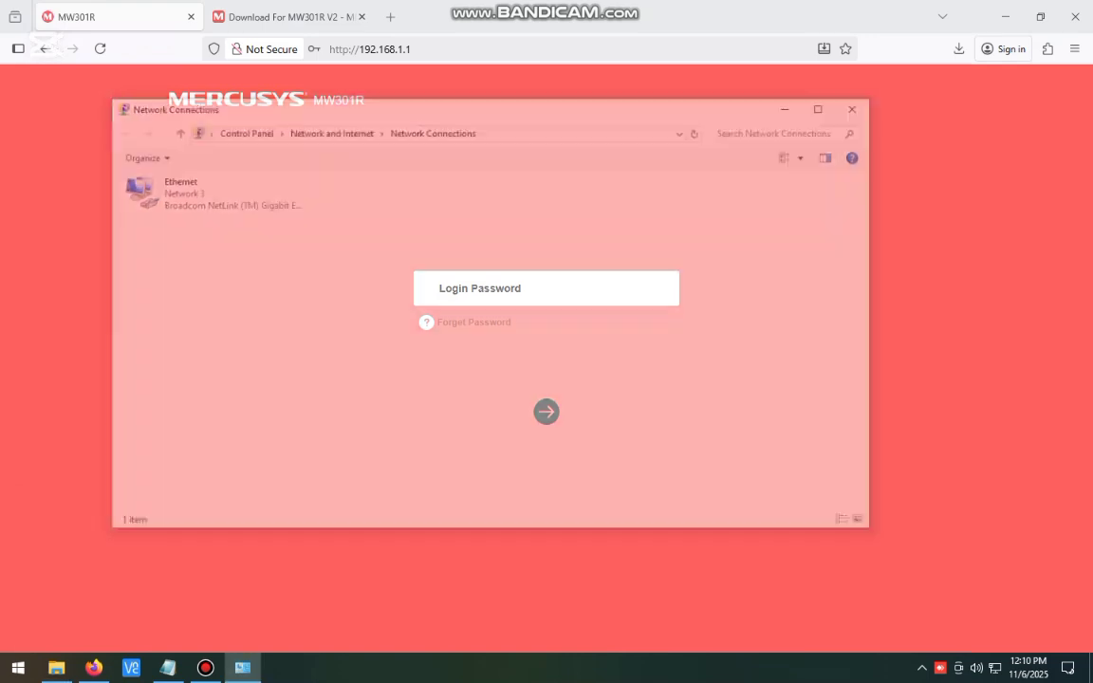
- Check that the Ethernet connection's IPv4 default gateway is 192.168.1.1
double_click(207, 192)
left_click(464, 324)
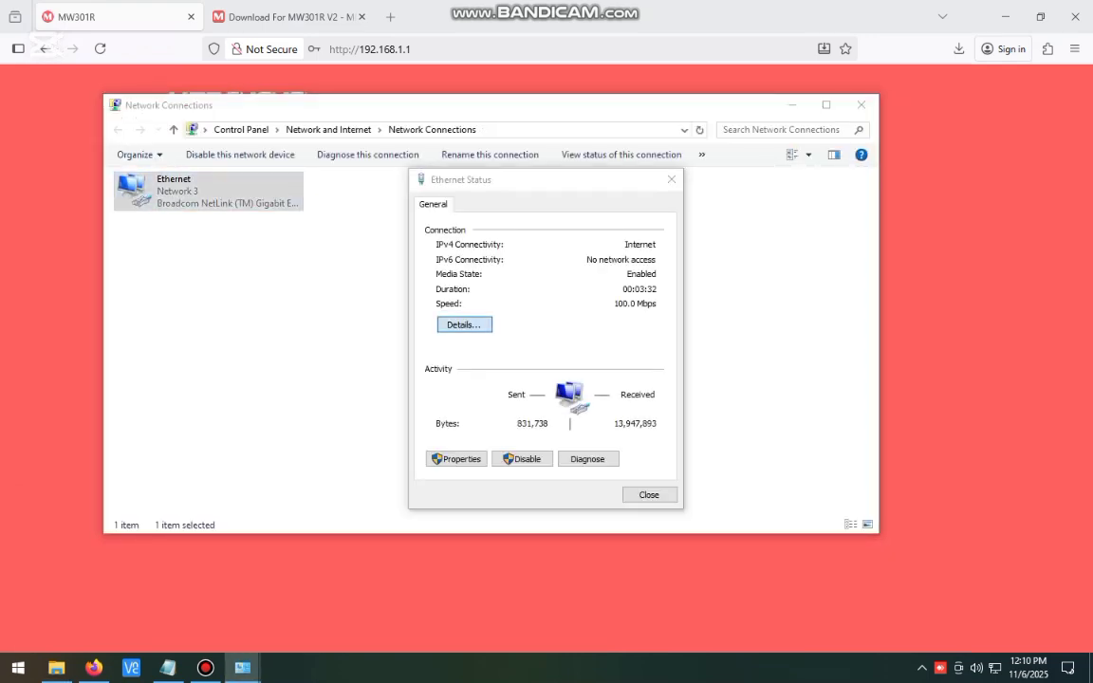
left_click(481, 366)
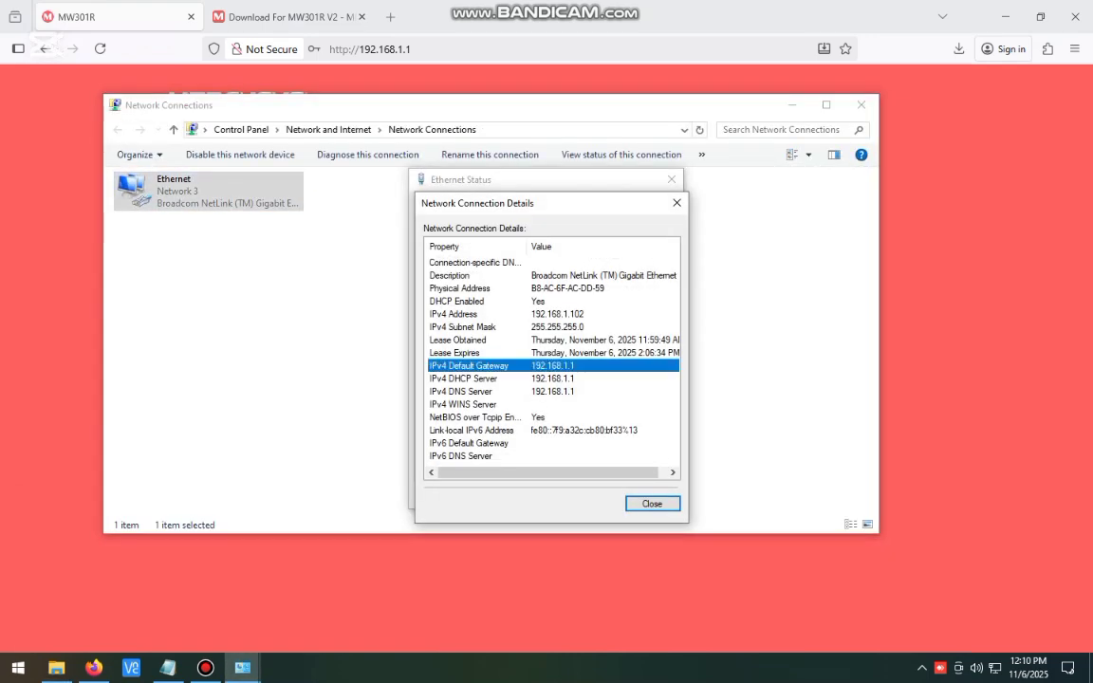
left_click_drag(543, 203, 689, 201)
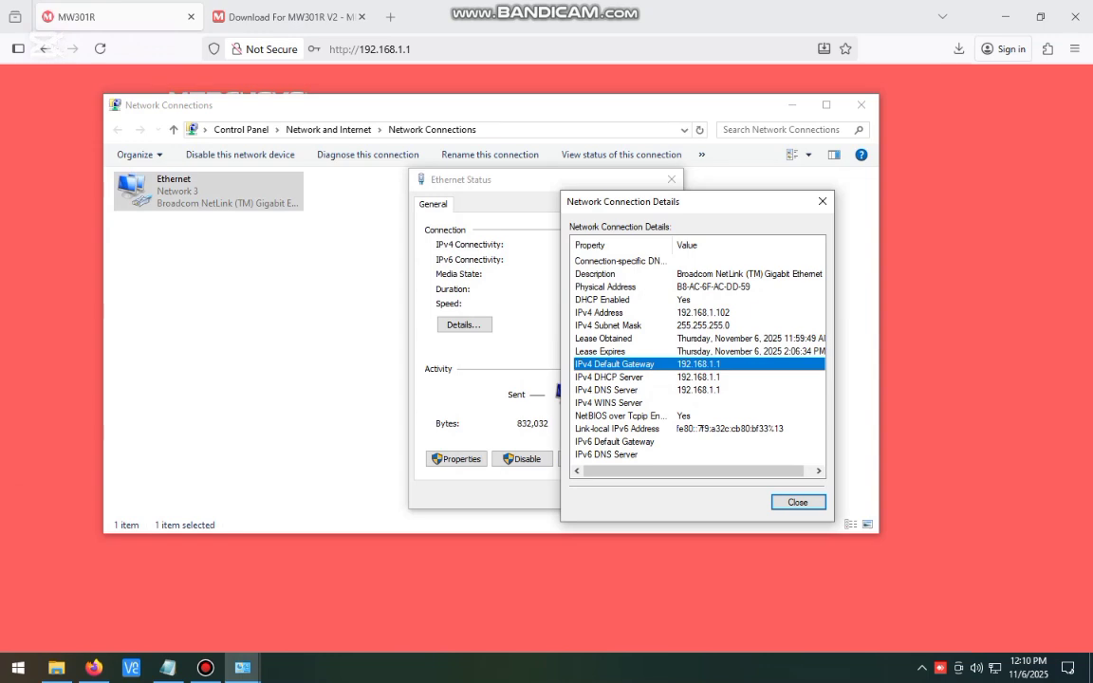
- Close the details, Ethernet status and Network Connections windows to return to the router page
left_click(798, 503)
left_click(649, 494)
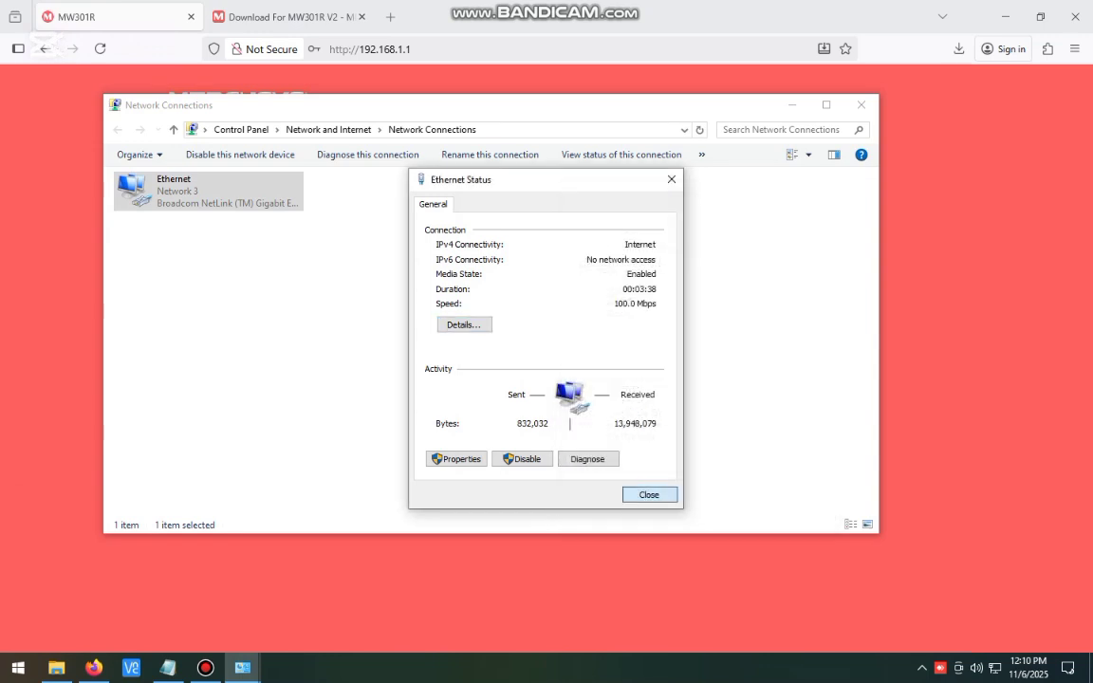
left_click(860, 105)
left_click(369, 48)
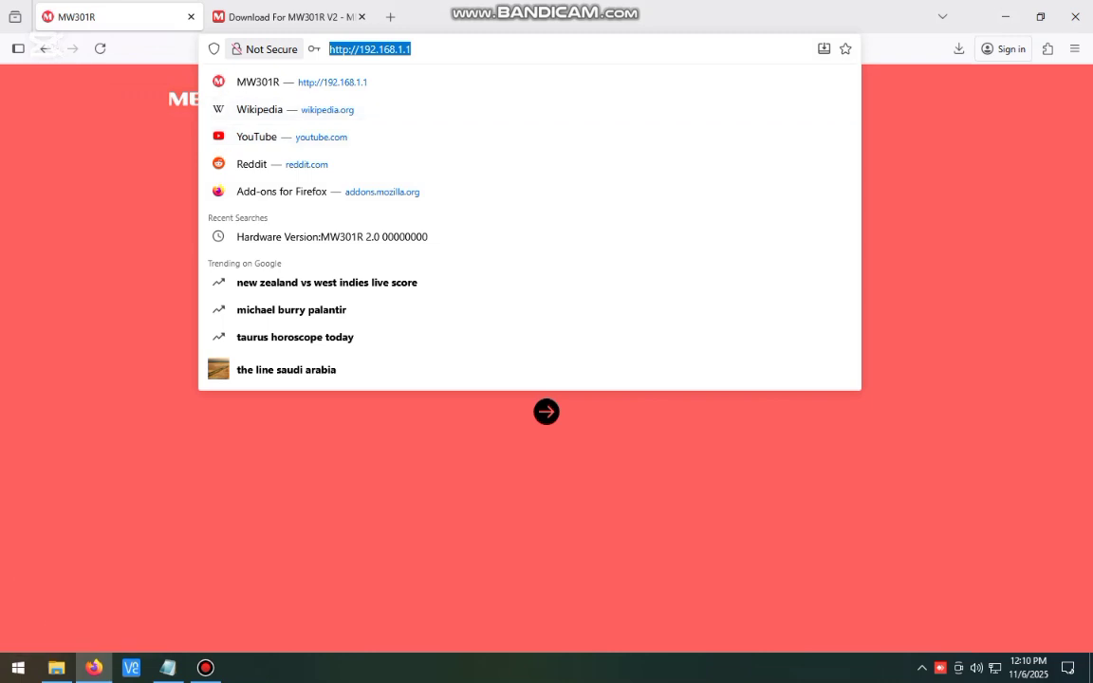
- Log in at 192.168.1.1 with the admin password, reaching the dashboard showing one wired device
left_click(364, 49)
key("shift+Right")
key("shift+Right")
key("shift+Right")
key("shift+Right")
key("shift+Right")
key("shift+Right")
key("shift+Right")
key("shift+Right")
key("shift+Right")
key("shift+Right")
key("shift+Right")
key("Return")
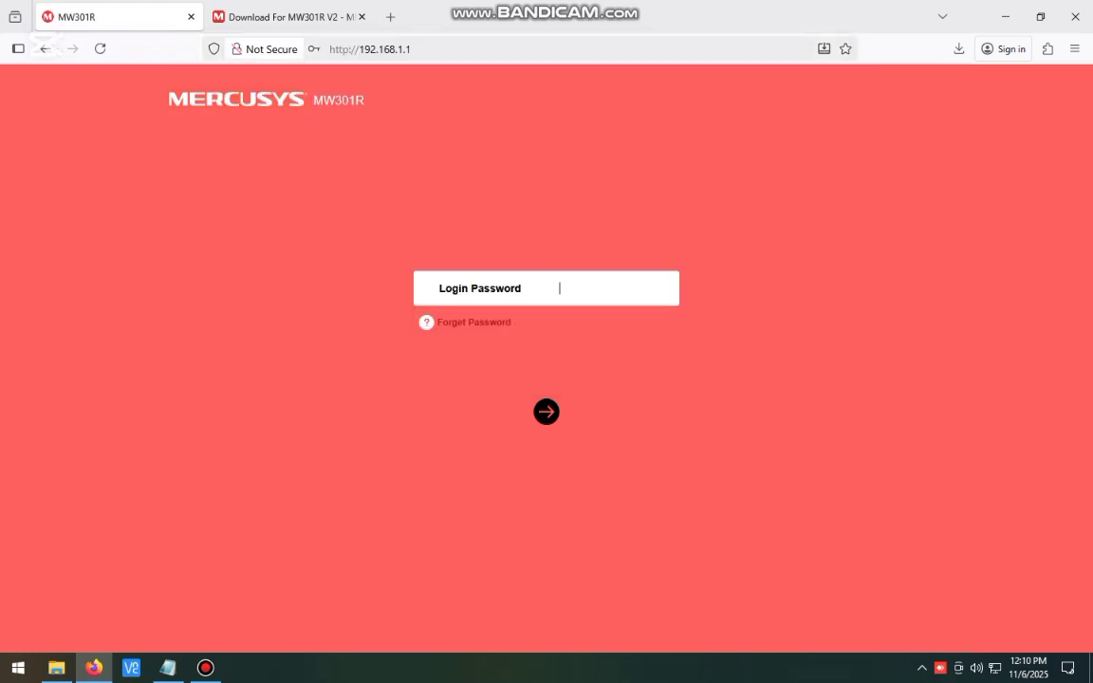
type("ad")
key("BackSpace")
key("BackSpace")
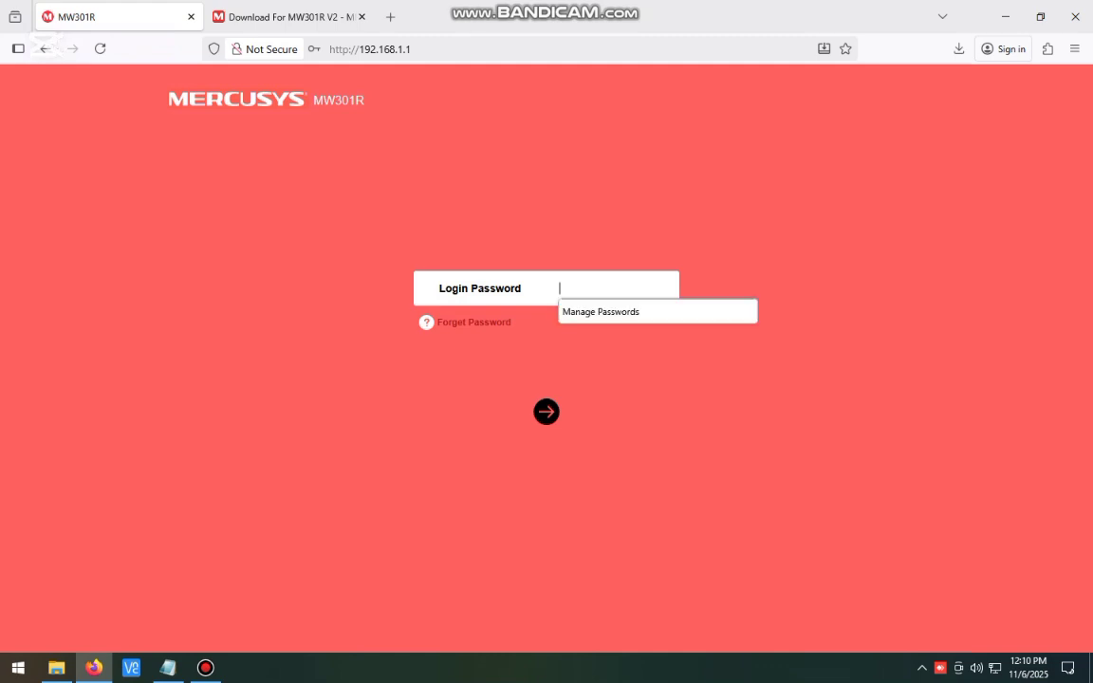
type("admin1234")
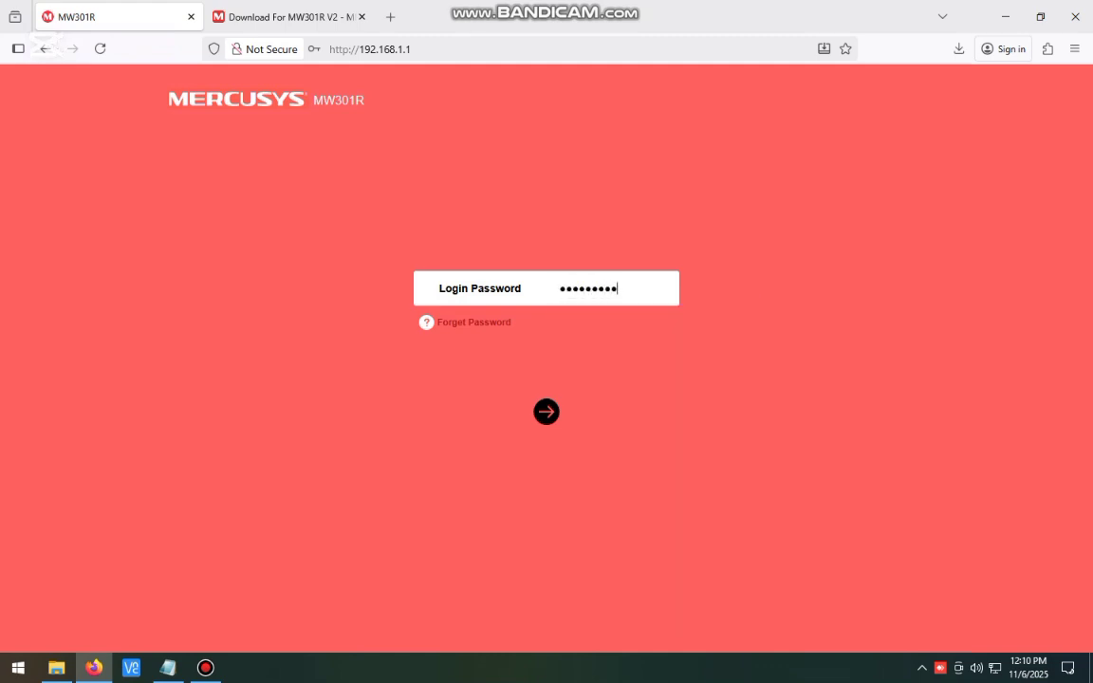
key("Return")
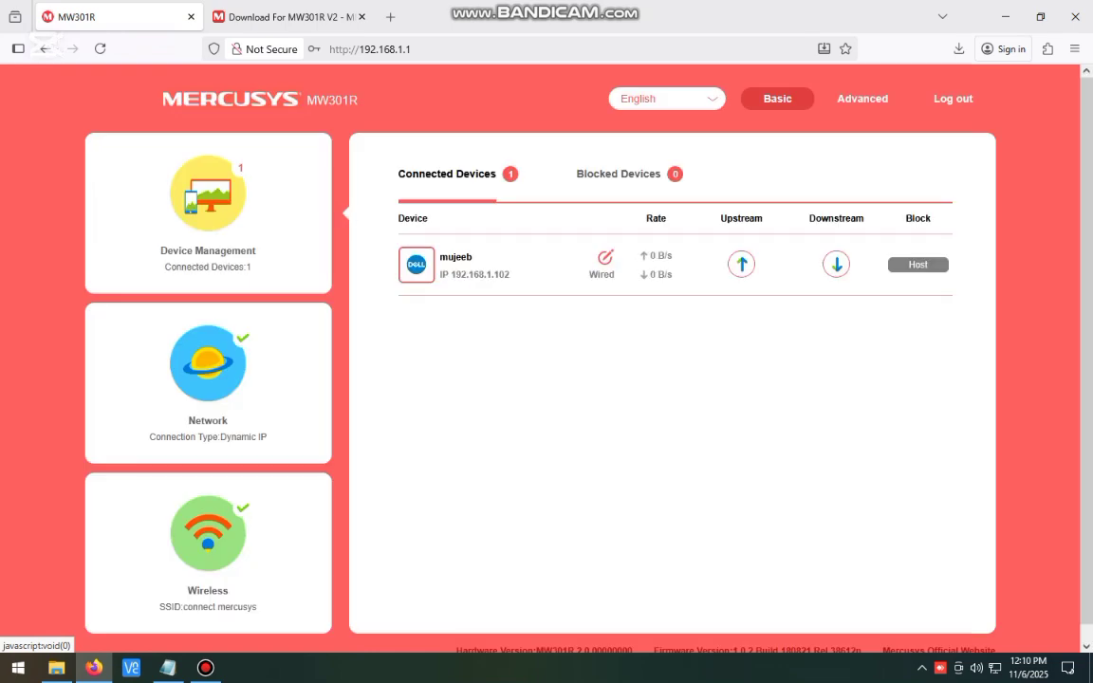
- Open the Firmware Upgrade page under Advanced > System Tools
left_click(862, 99)
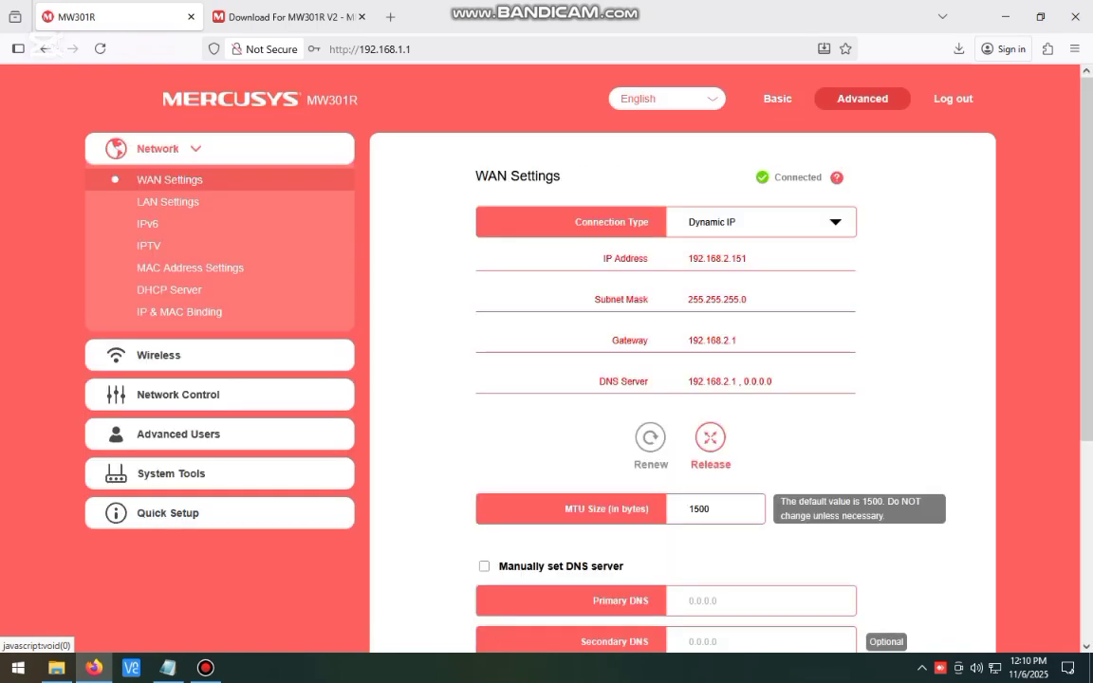
scroll(683, 379, "down", 3)
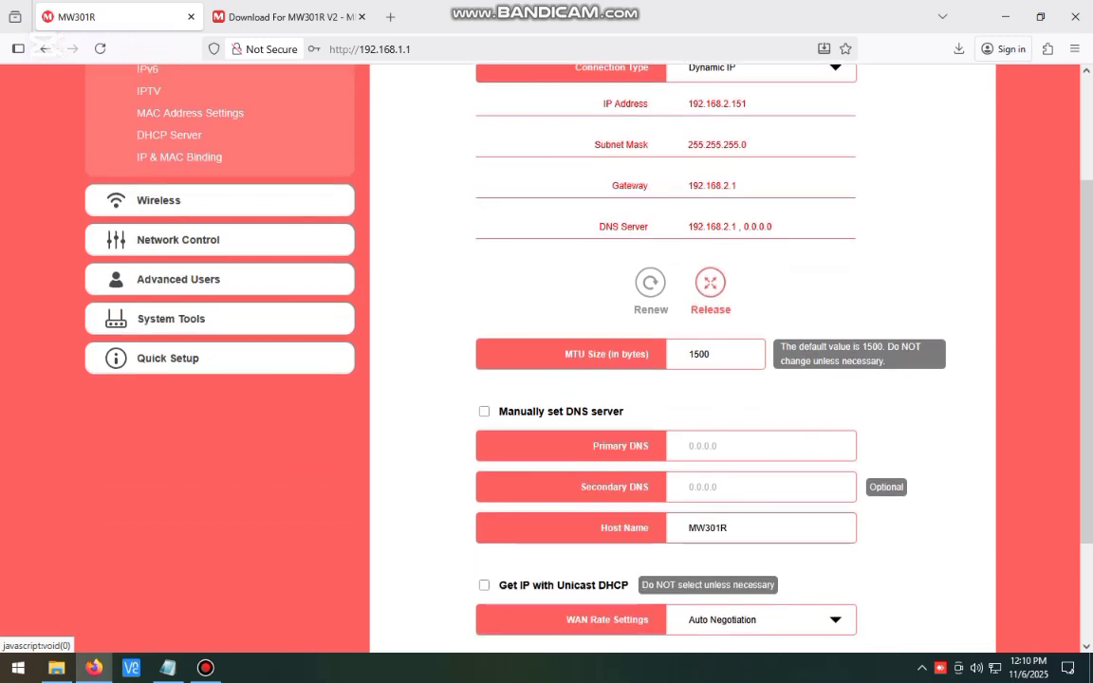
left_click(171, 319)
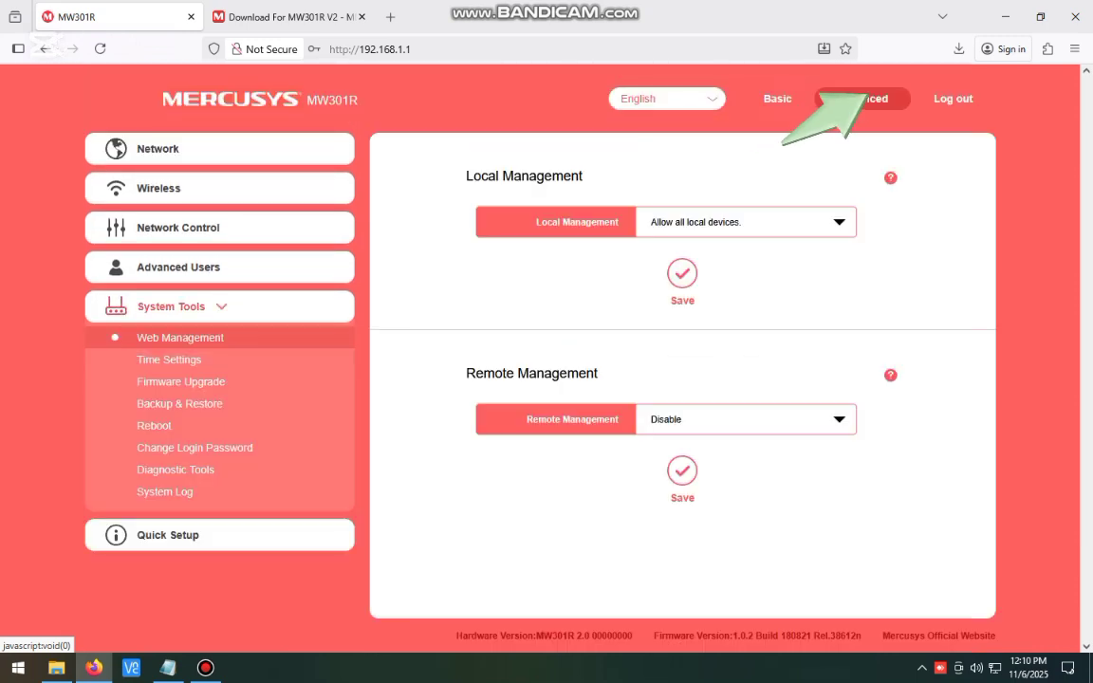
left_click(180, 382)
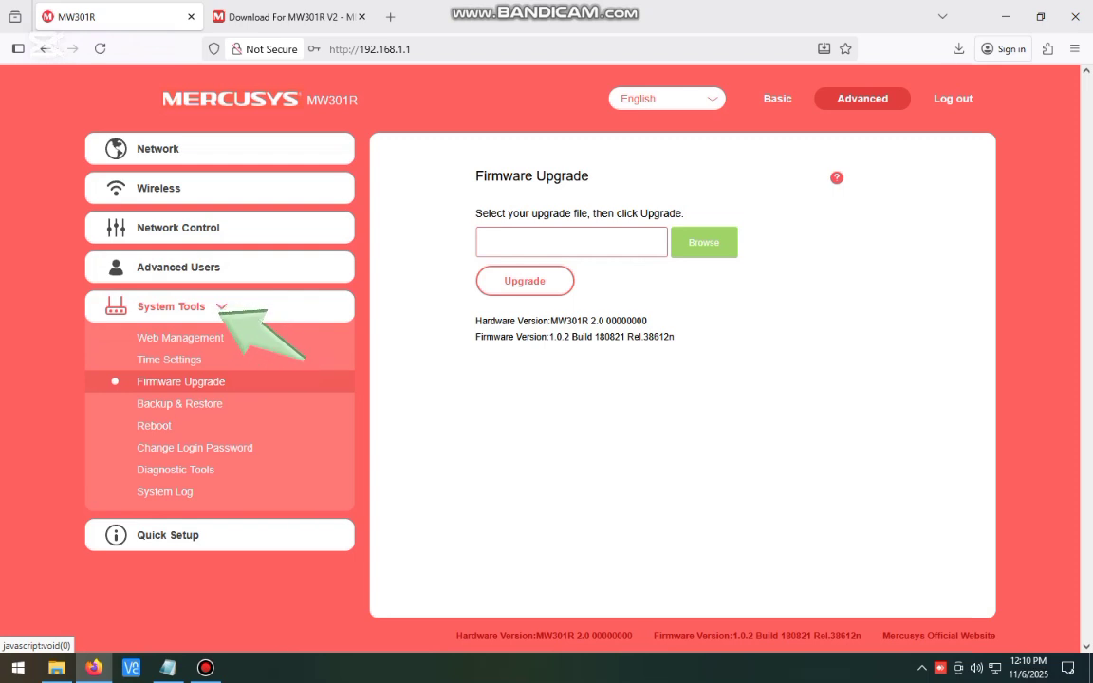
- Highlight hardware version MW301R 2.0 and current firmware 1.0.2 Build 180821 Rel.38612n
mouse_move(476, 320)
left_mouse_down()
mouse_move(554, 337)
mouse_move(675, 338)
left_mouse_up()
left_click(684, 342)
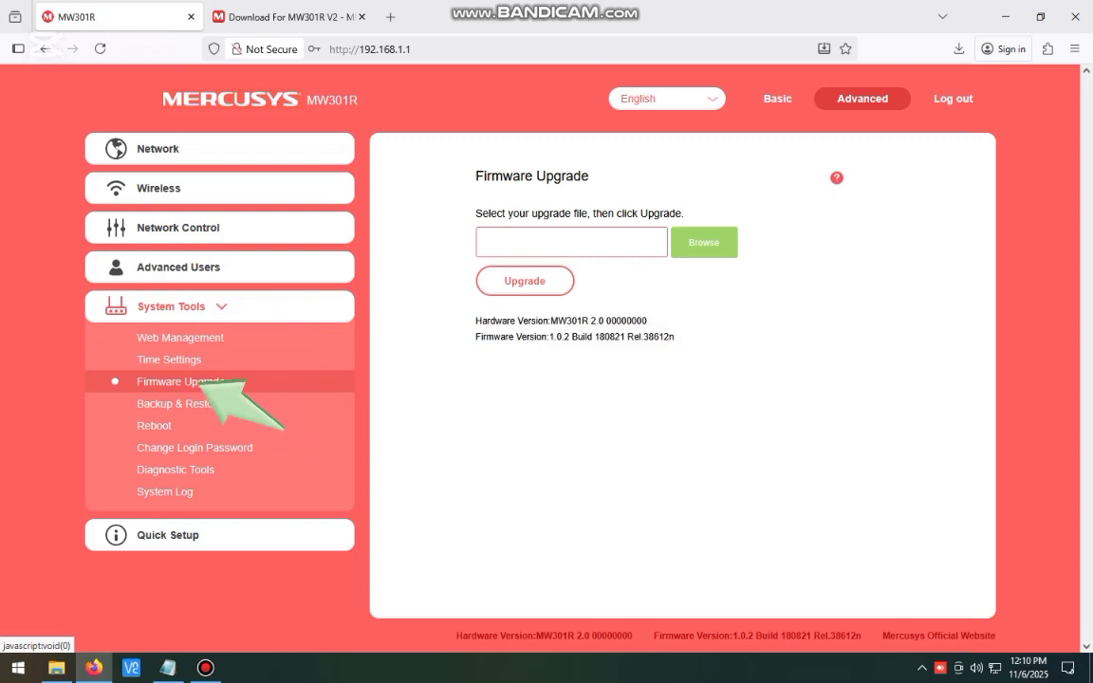
left_click_drag(548, 337, 624, 336)
left_click(636, 357)
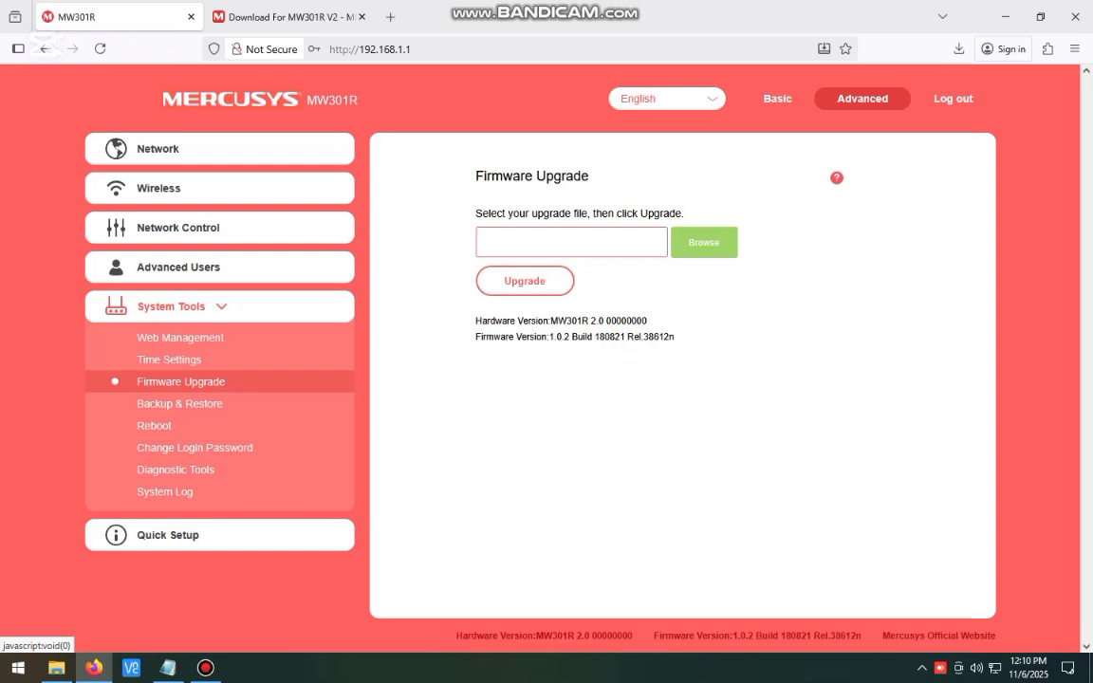
left_click_drag(644, 336, 474, 322)
- Go back from the Mercusys site to the Google results and open 'Download For MW301R V2'
left_click(684, 367)
left_click(284, 17)
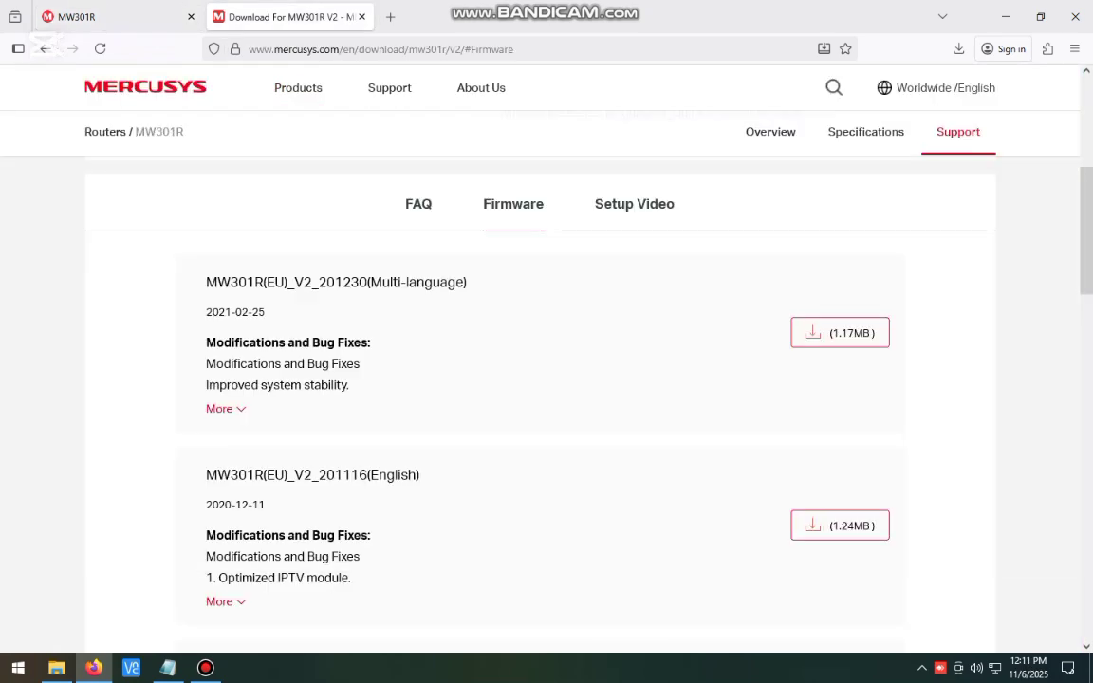
left_click(44, 48)
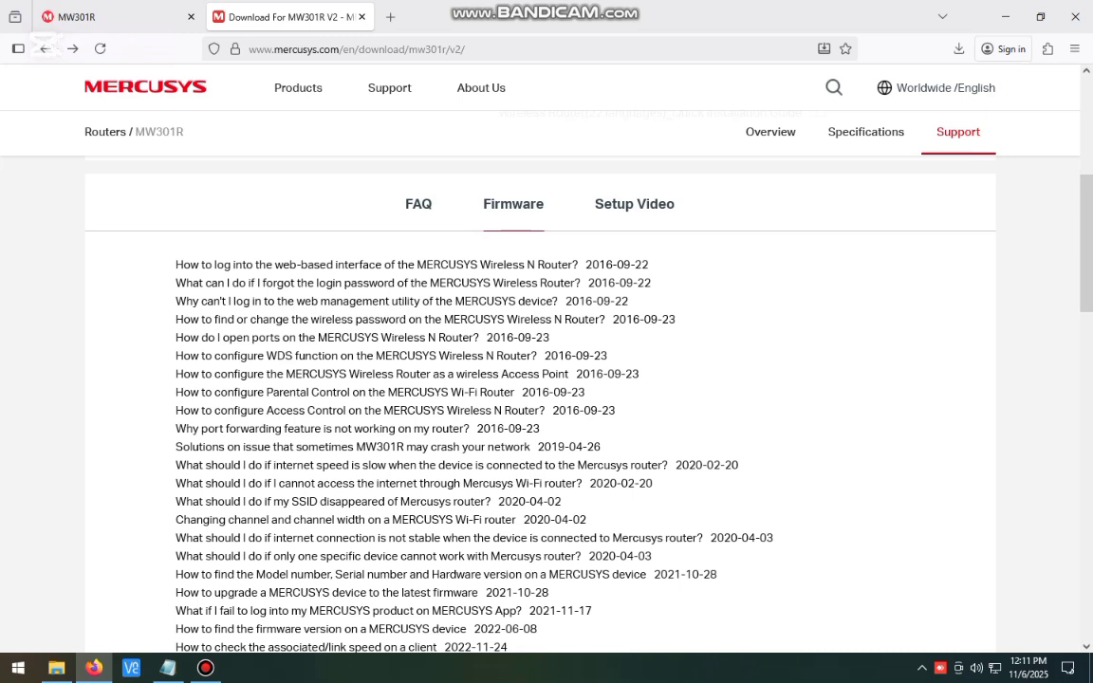
left_click(44, 48)
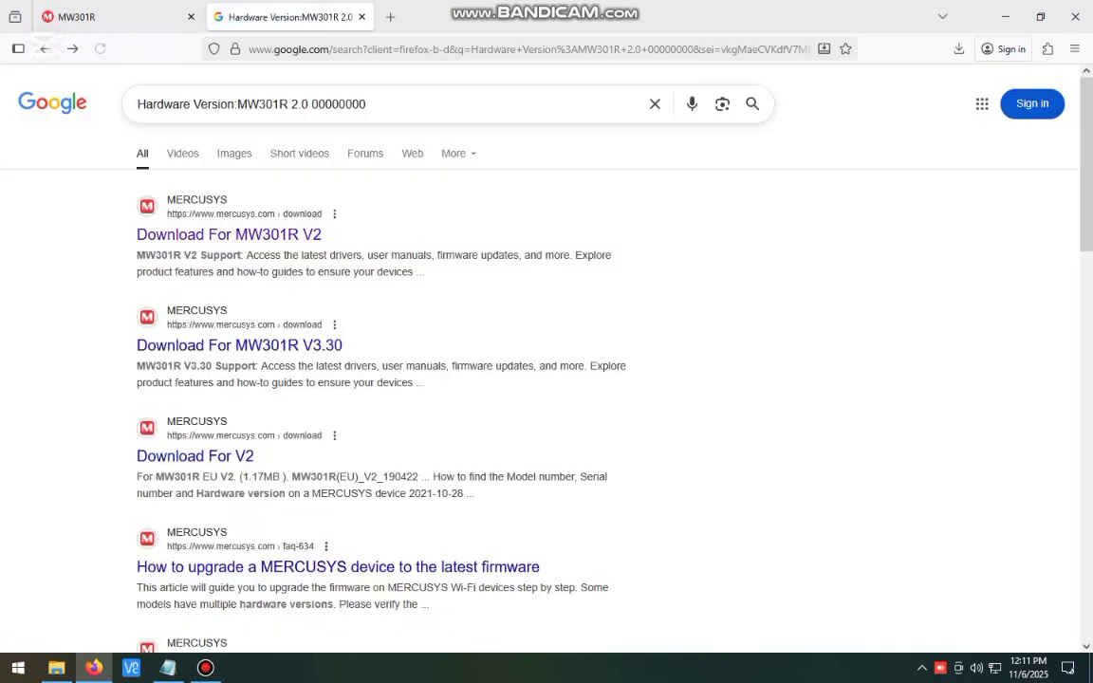
left_click_drag(368, 104, 136, 106)
left_click(72, 180)
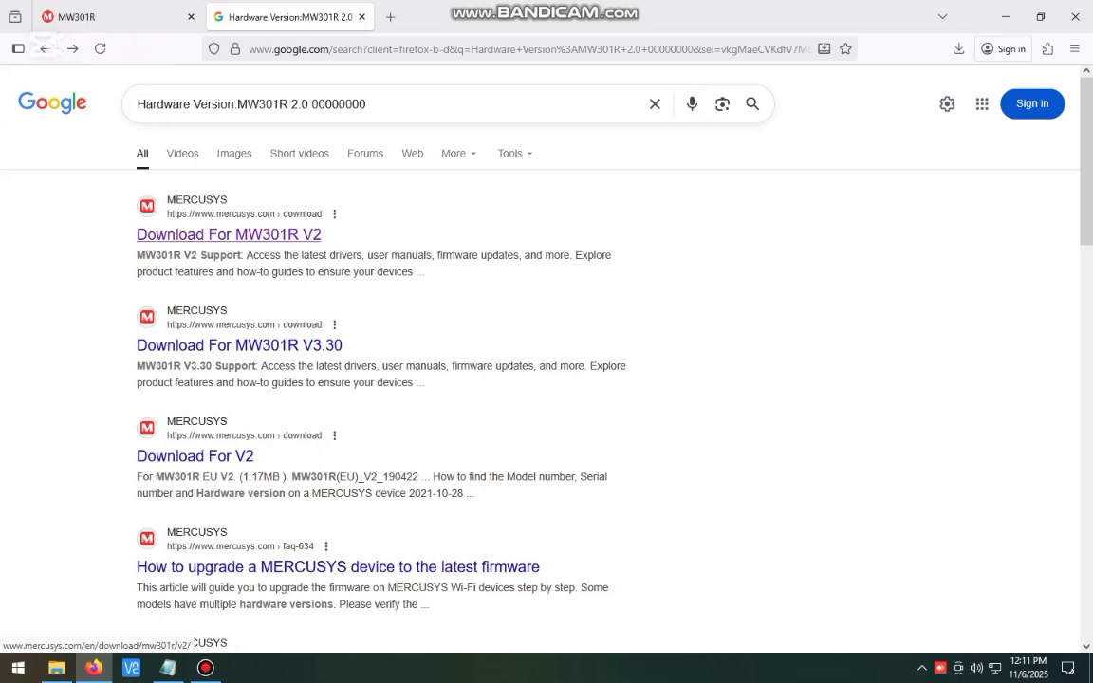
left_click(229, 234)
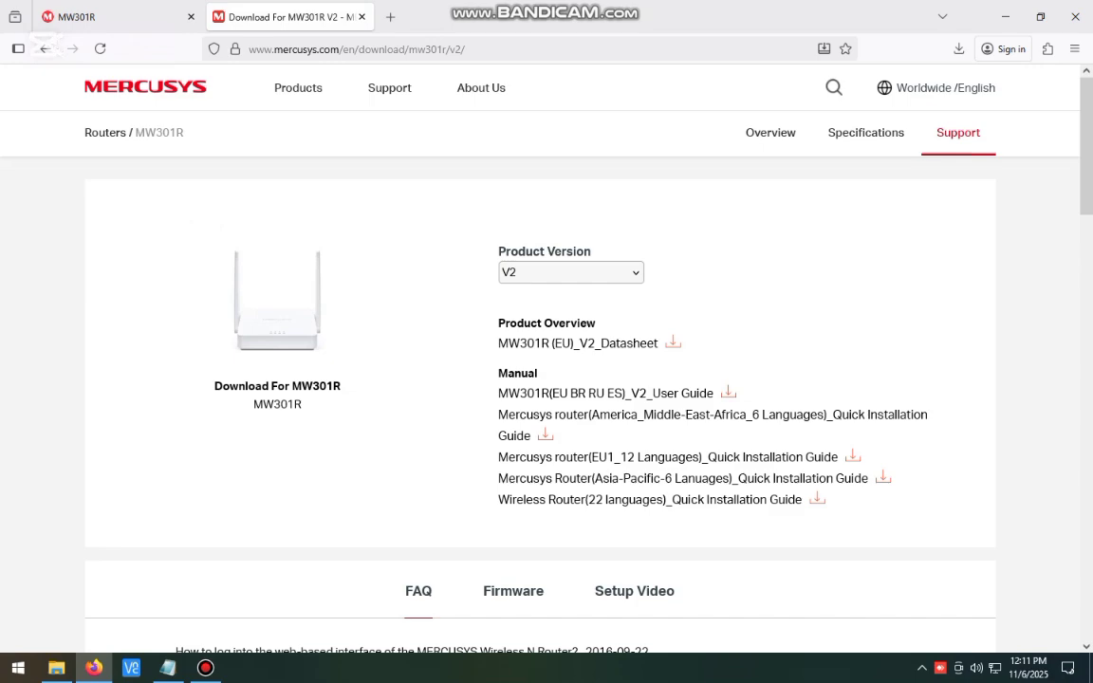
- Show the Firmware downloads list on the MW301R V2 download page
scroll(513, 284, "down", 3)
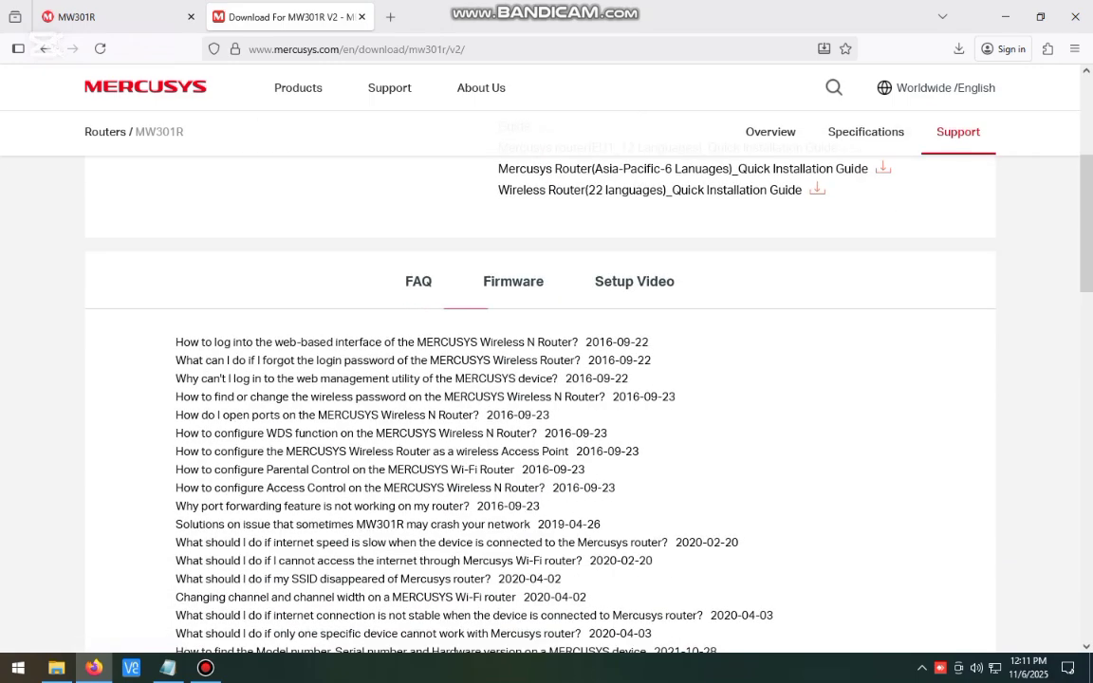
scroll(531, 398, "down", 1)
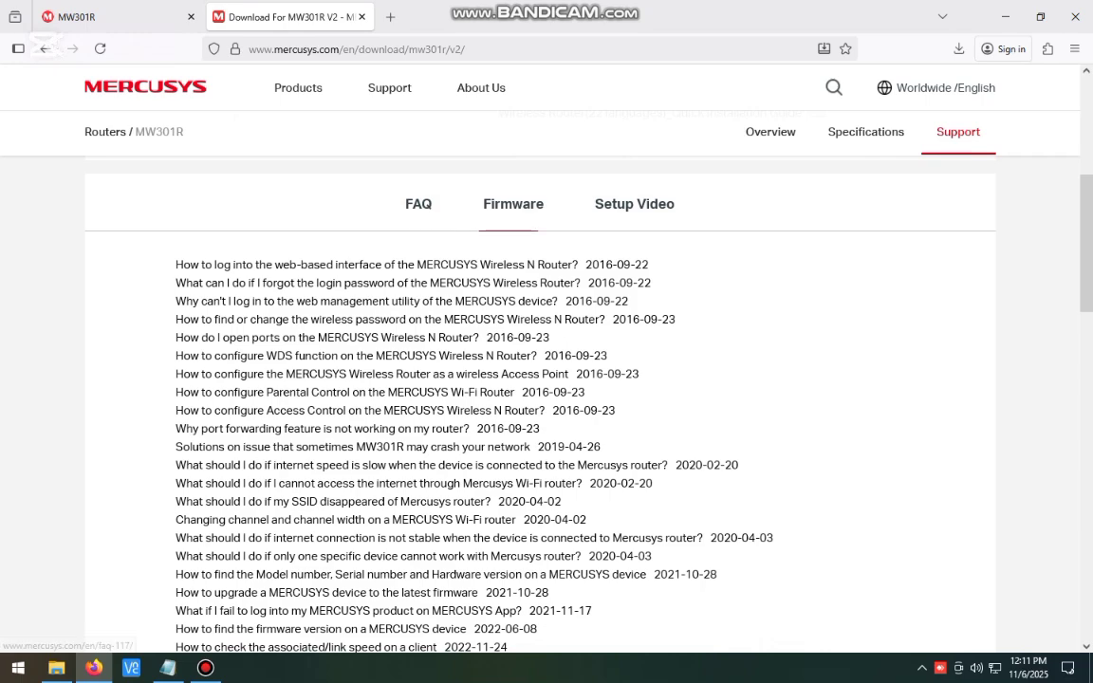
scroll(513, 398, "down", 8)
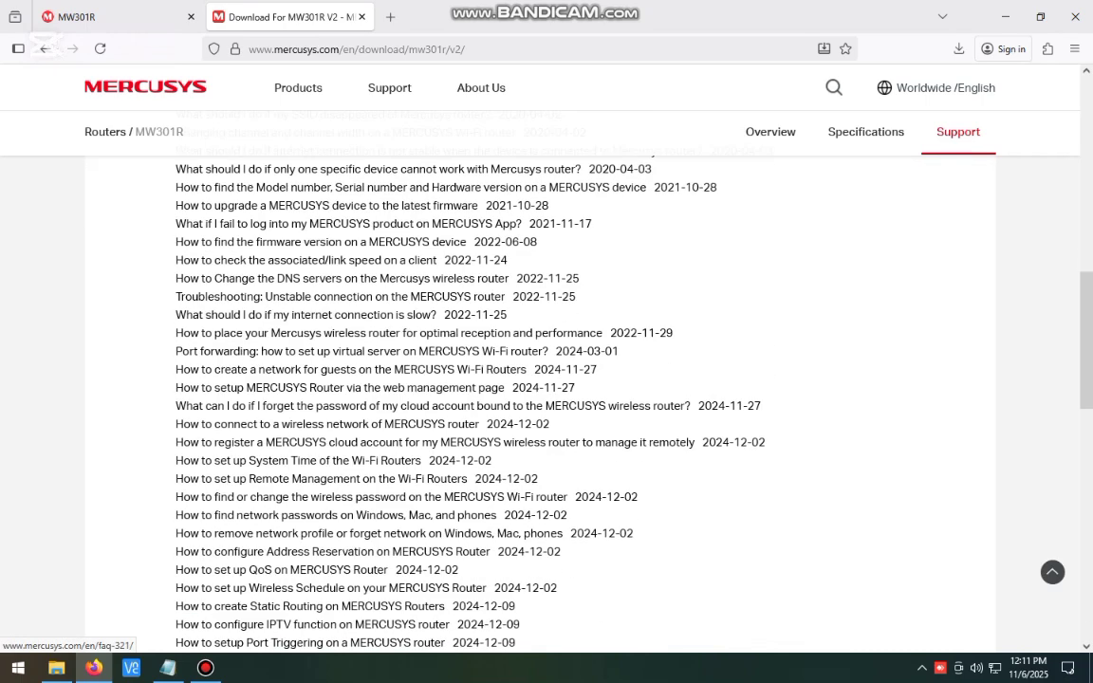
scroll(513, 399, "up", 7)
scroll(513, 204, "up", 1)
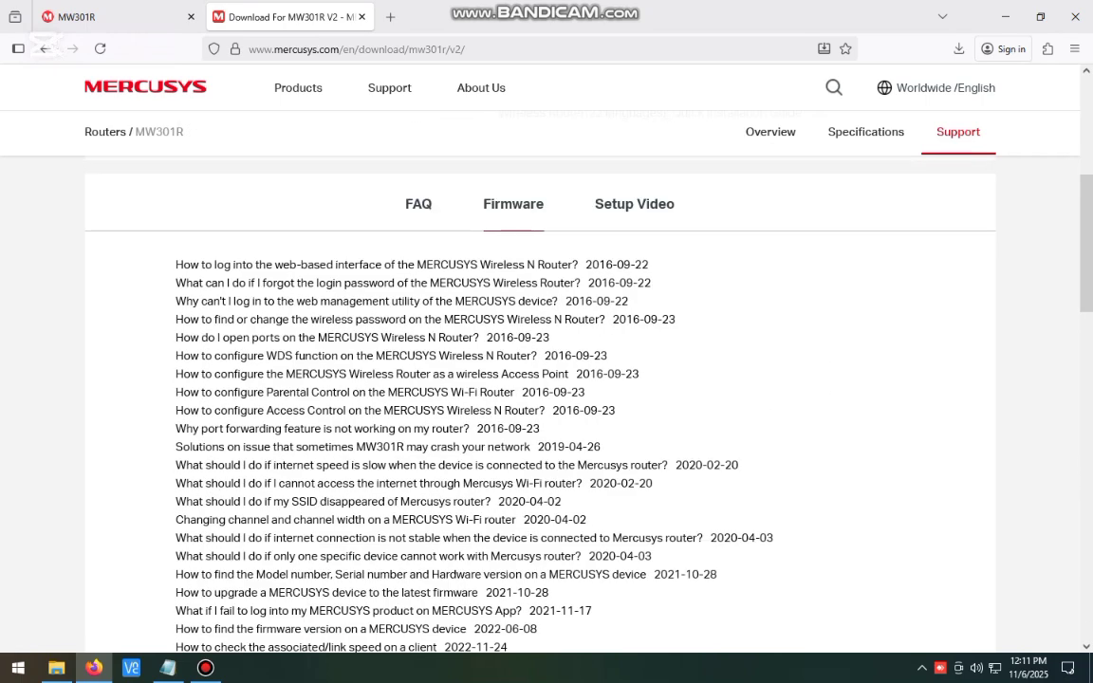
left_click(514, 204)
scroll(530, 369, "down", 1)
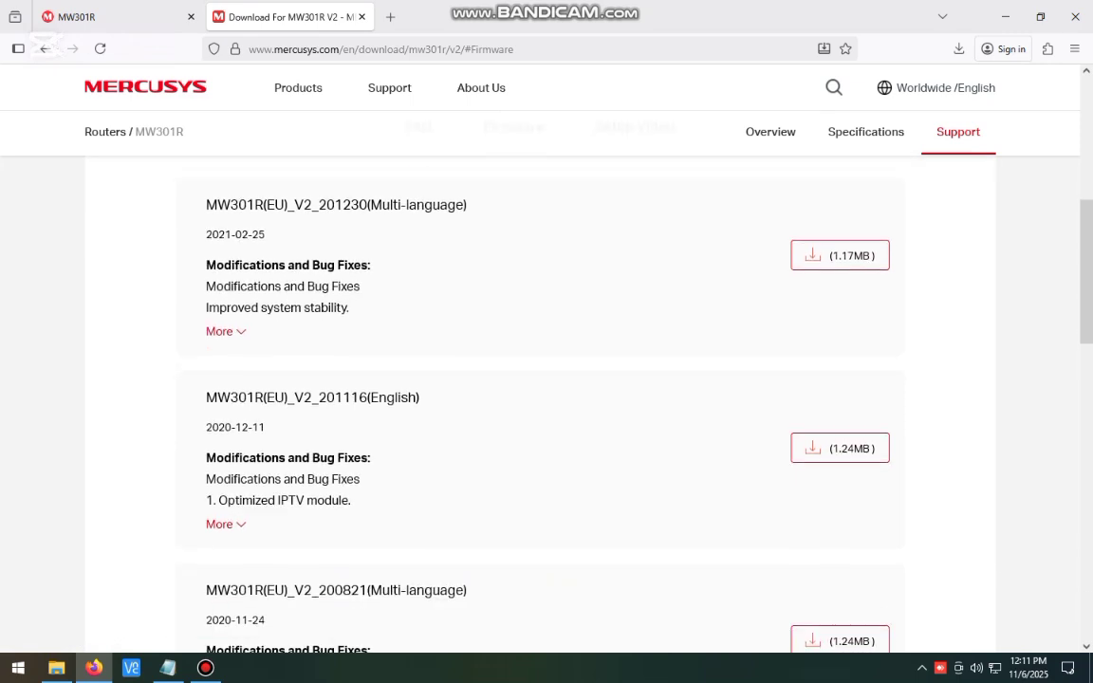
- Review the newest firmware MW301R(EU)_V2_201230, dated 2021-02-25, and its release notes
left_click_drag(206, 205, 488, 224)
left_click_drag(206, 234, 264, 235)
mouse_move(277, 249)
left_click_drag(205, 264, 371, 266)
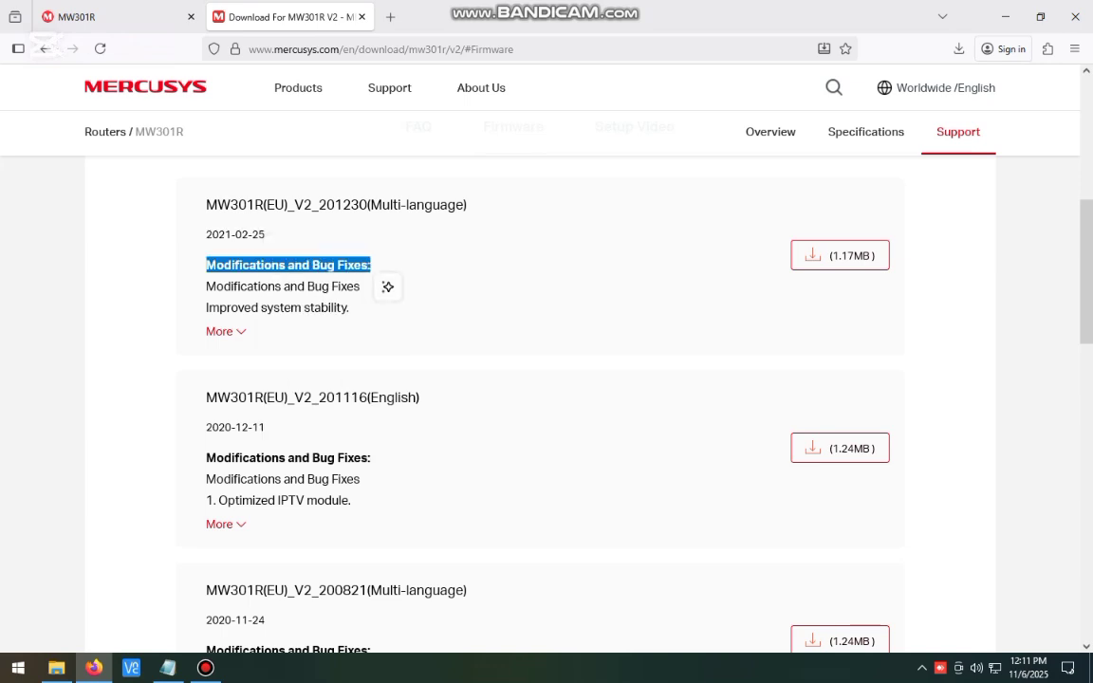
left_click(371, 266)
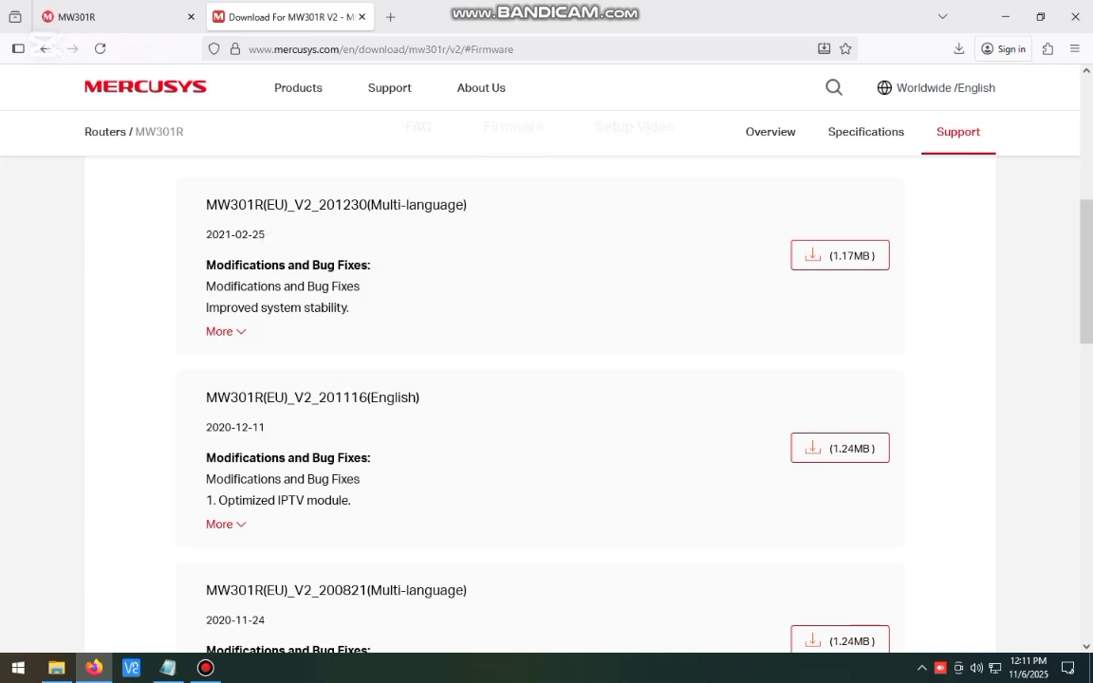
left_click(221, 331)
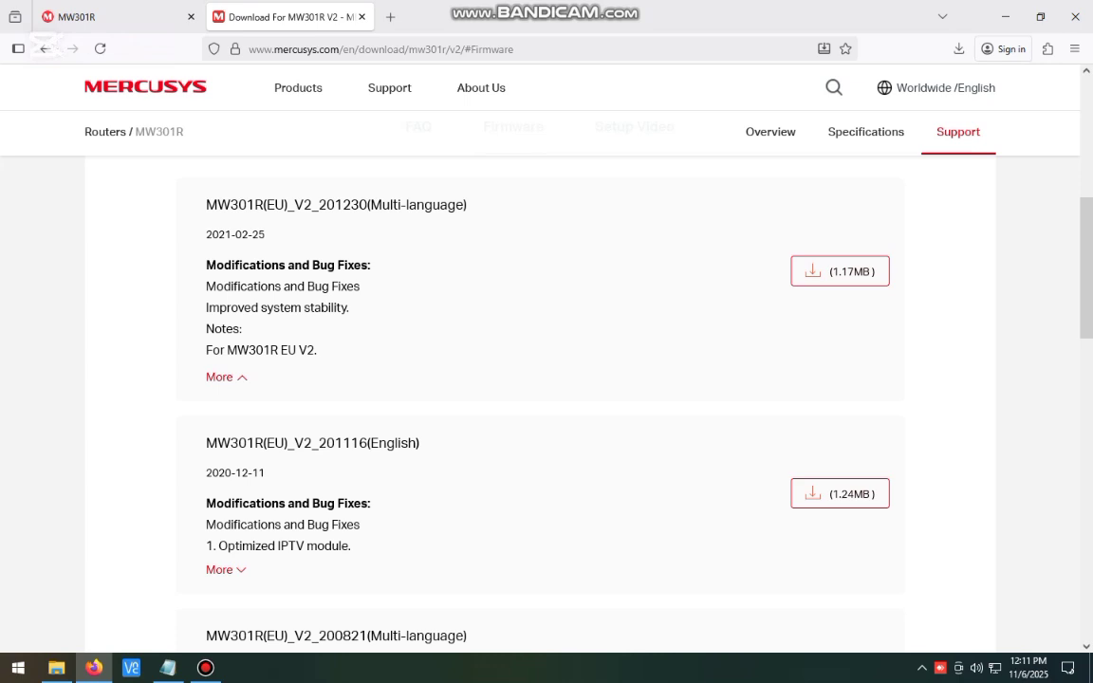
scroll(541, 398, "down", 1)
left_click(223, 299)
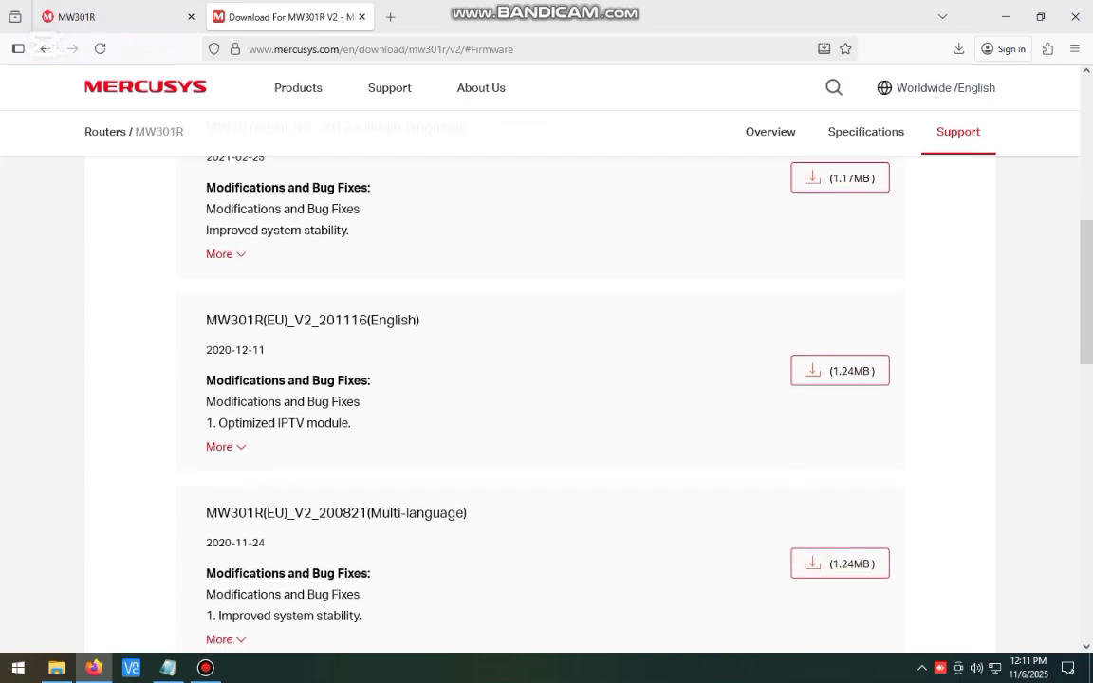
- Expand the 201116 firmware's release notes and note its 2020-11-24 release date
scroll(540, 398, "down", 1)
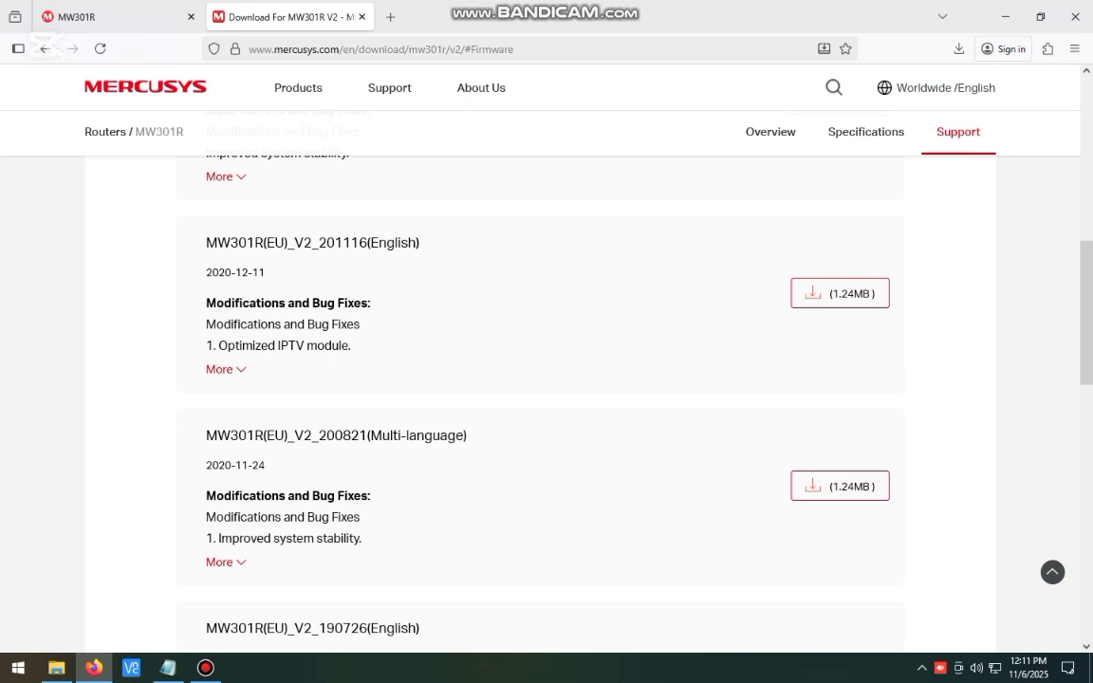
left_click(223, 369)
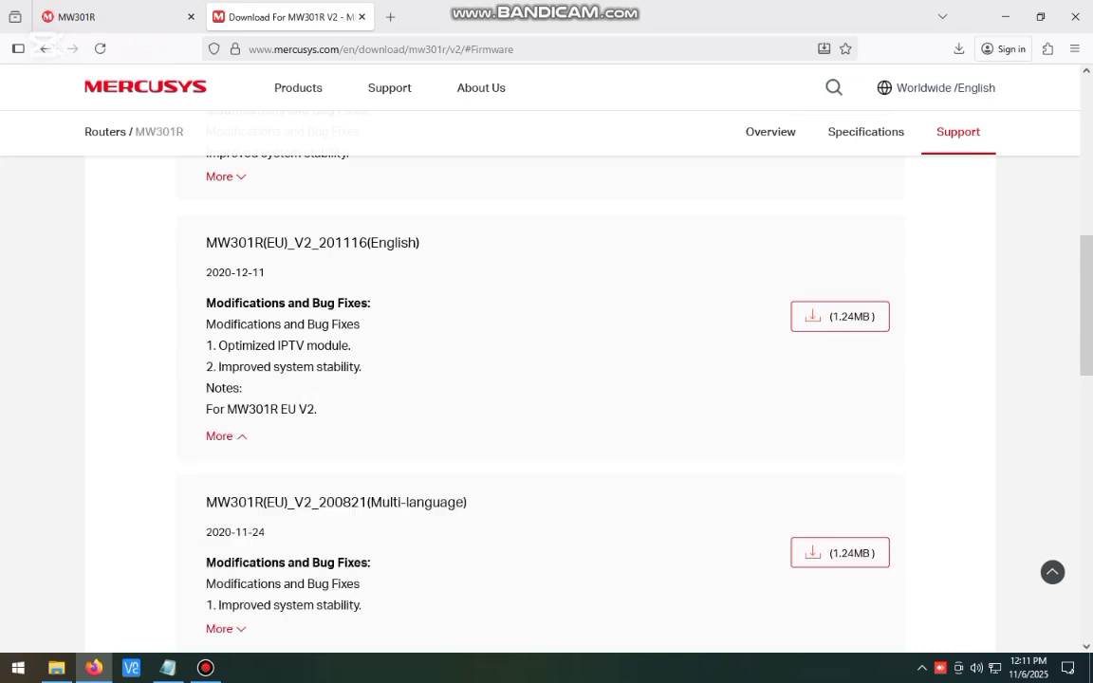
scroll(540, 398, "down", 2)
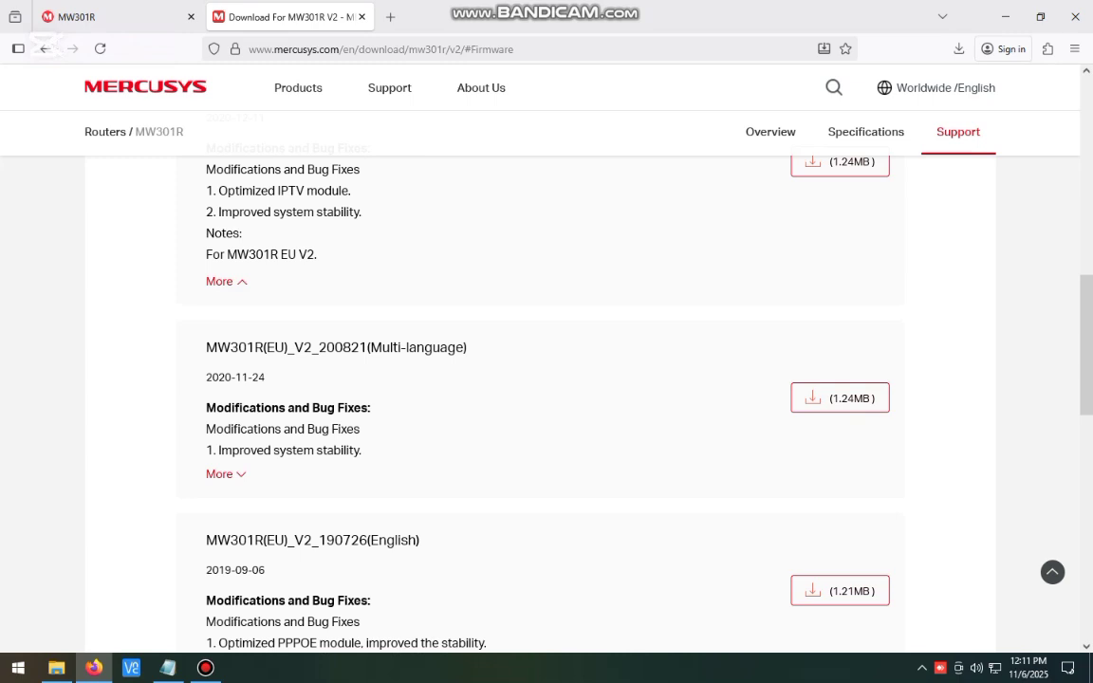
left_click_drag(206, 377, 266, 378)
scroll(540, 398, "up", 1)
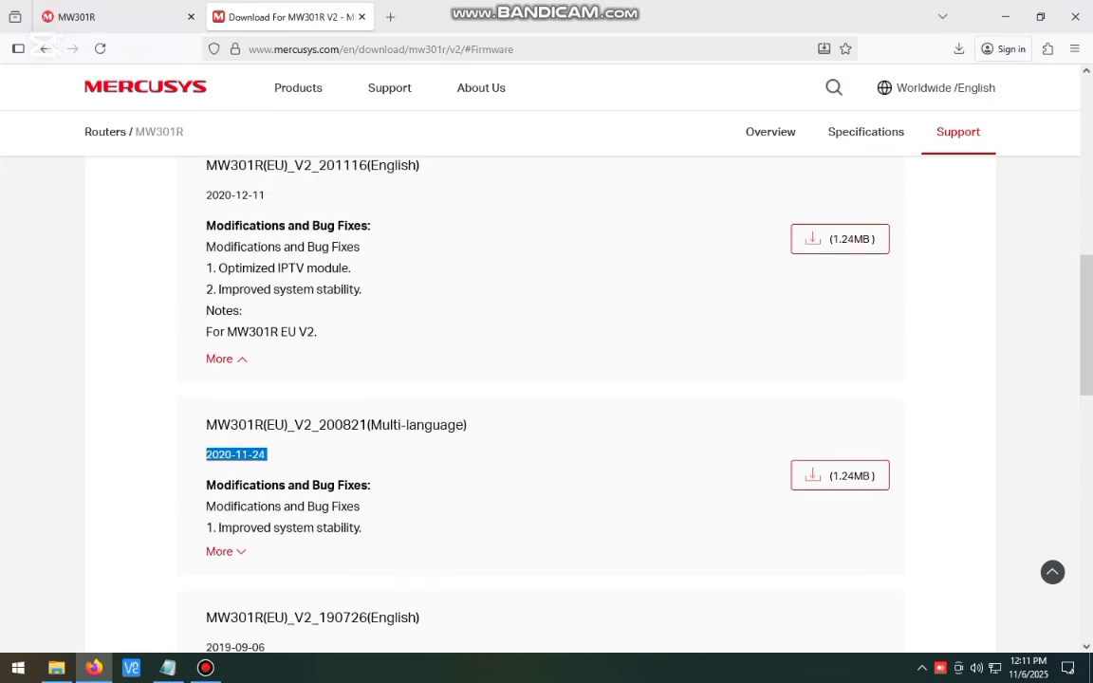
scroll(541, 398, "down", 4)
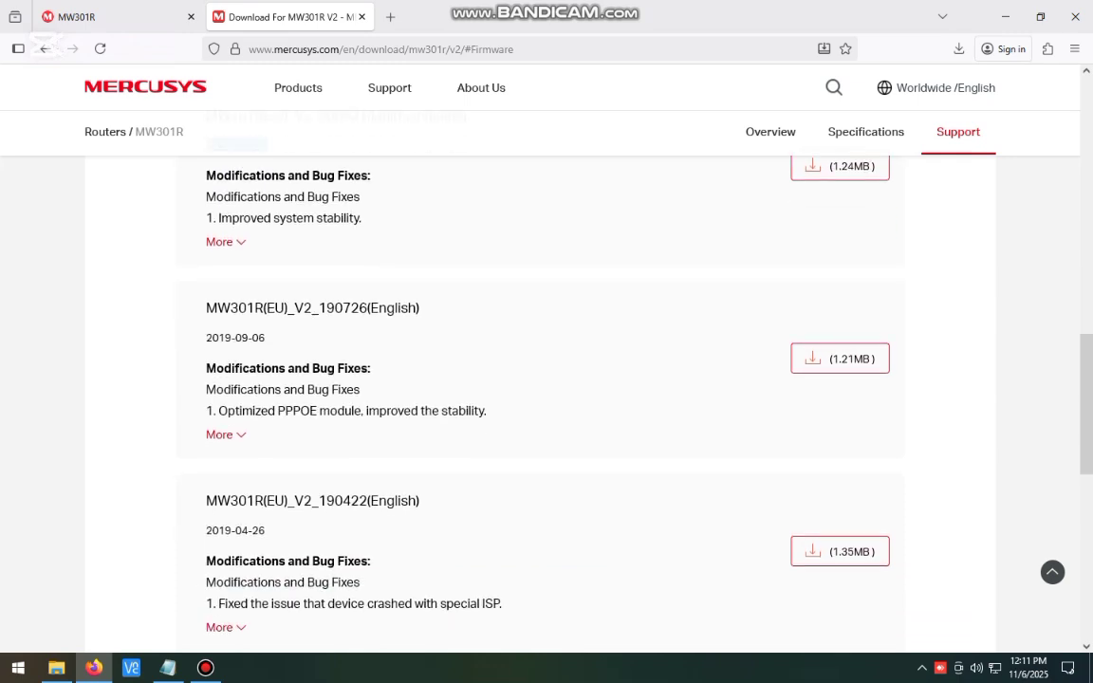
left_click_drag(222, 338, 265, 338)
scroll(265, 338, "down", 3)
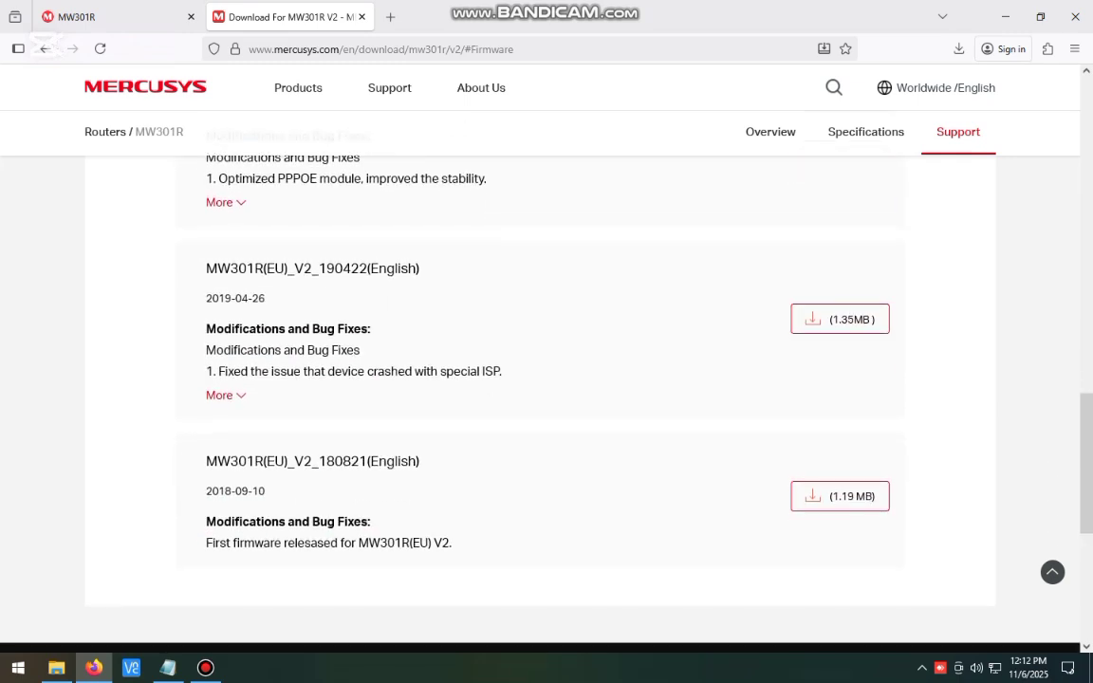
- Match the oldest listed build 180821 against the router's current firmware version
left_click_drag(319, 461, 361, 461)
key("ctrl+Tab")
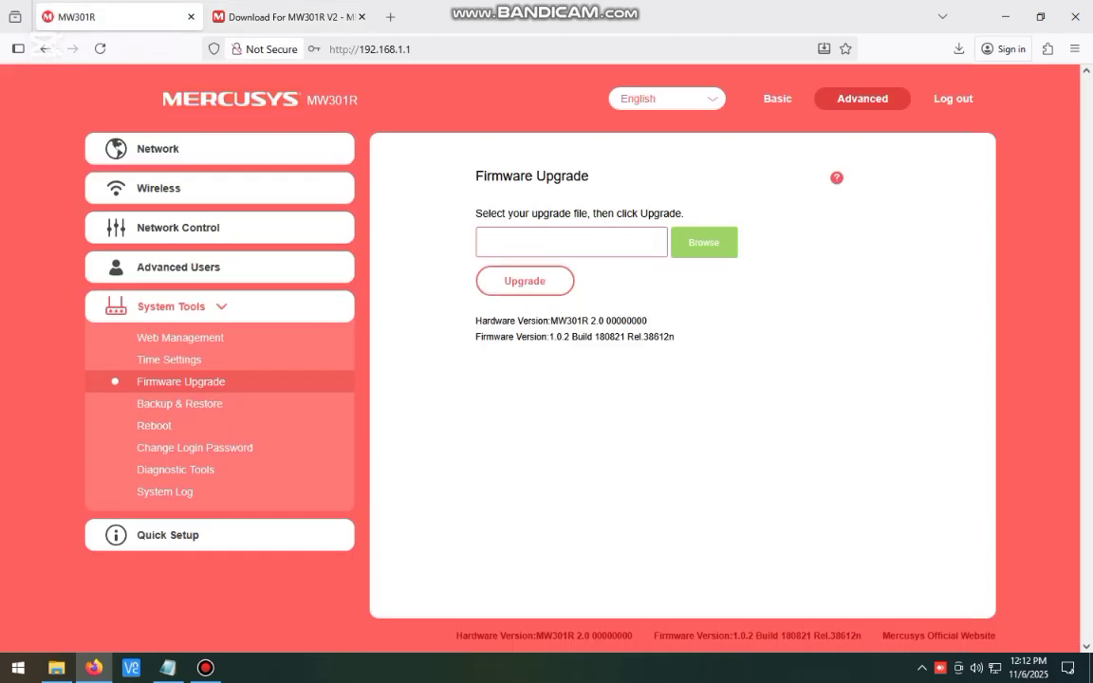
left_click_drag(599, 337, 627, 337)
key("ctrl+Tab")
left_click(310, 414)
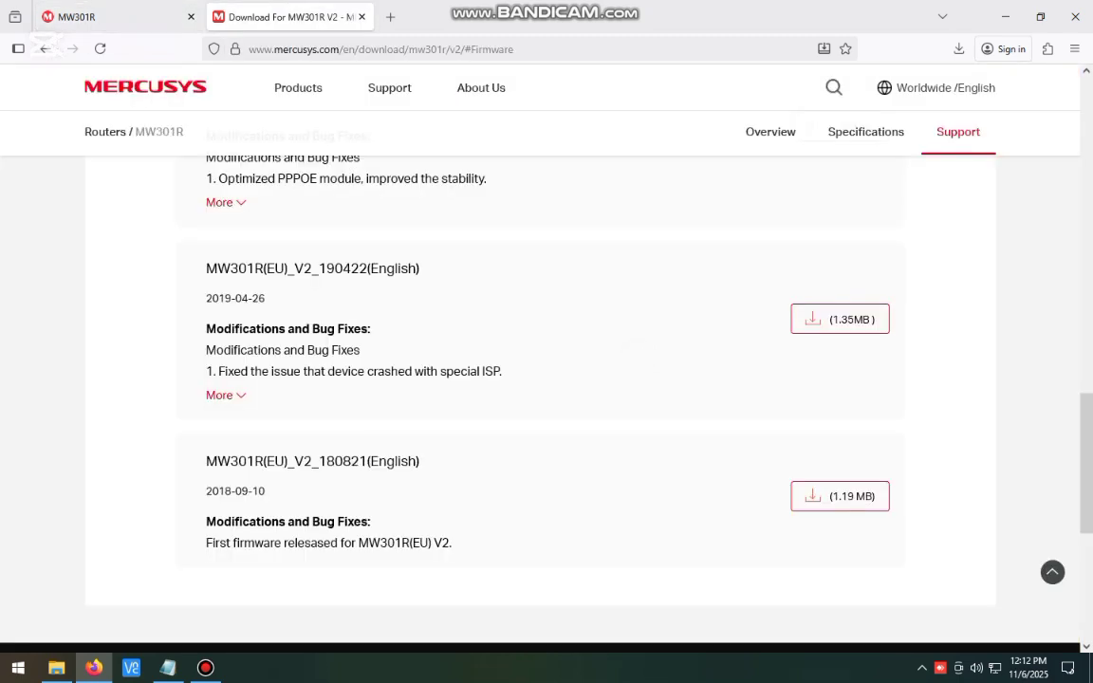
left_click_drag(219, 491, 249, 490)
scroll(231, 504, "up", 5)
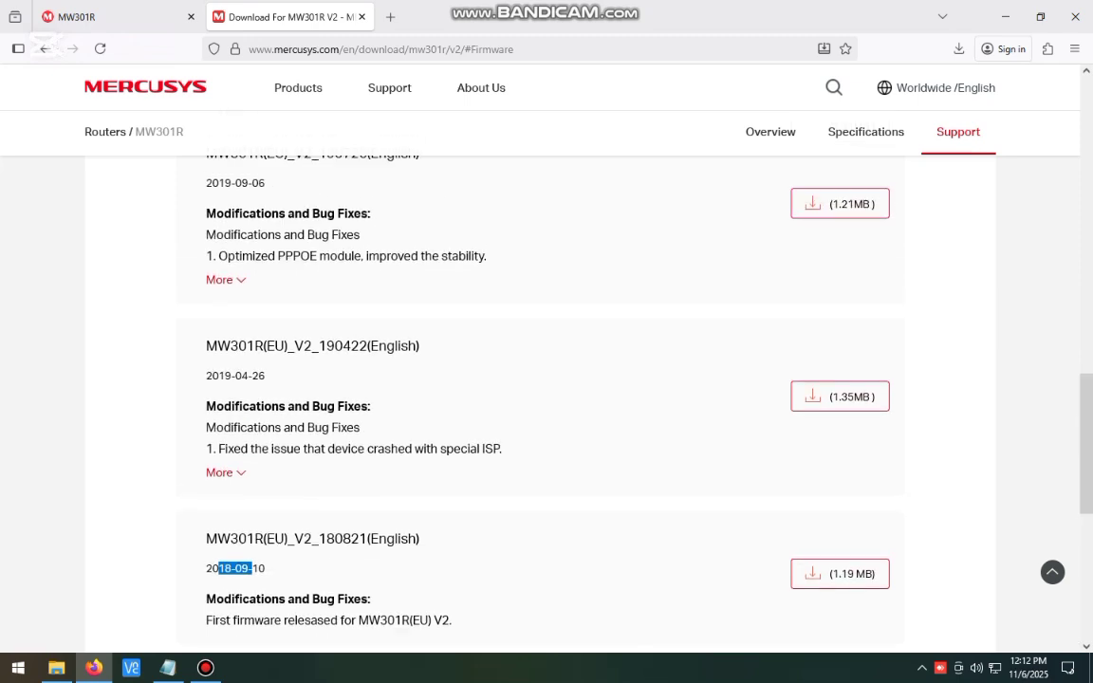
scroll(541, 398, "up", 5)
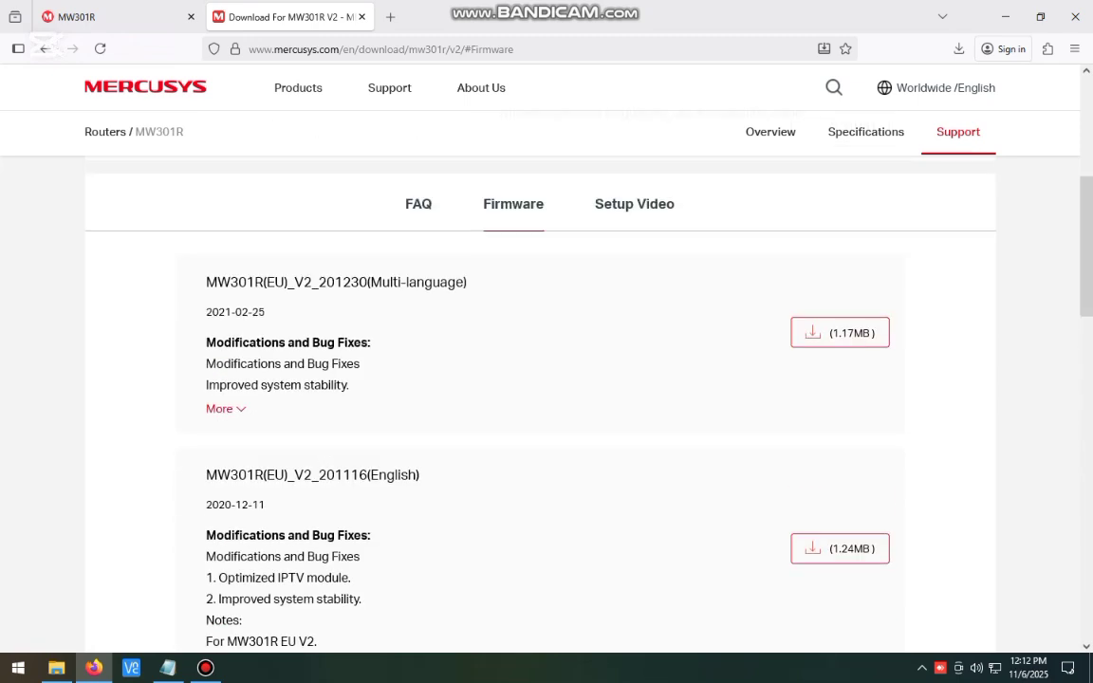
- Check the downloaded 190422 firmware in Firefox's recent downloads list
left_click(840, 332)
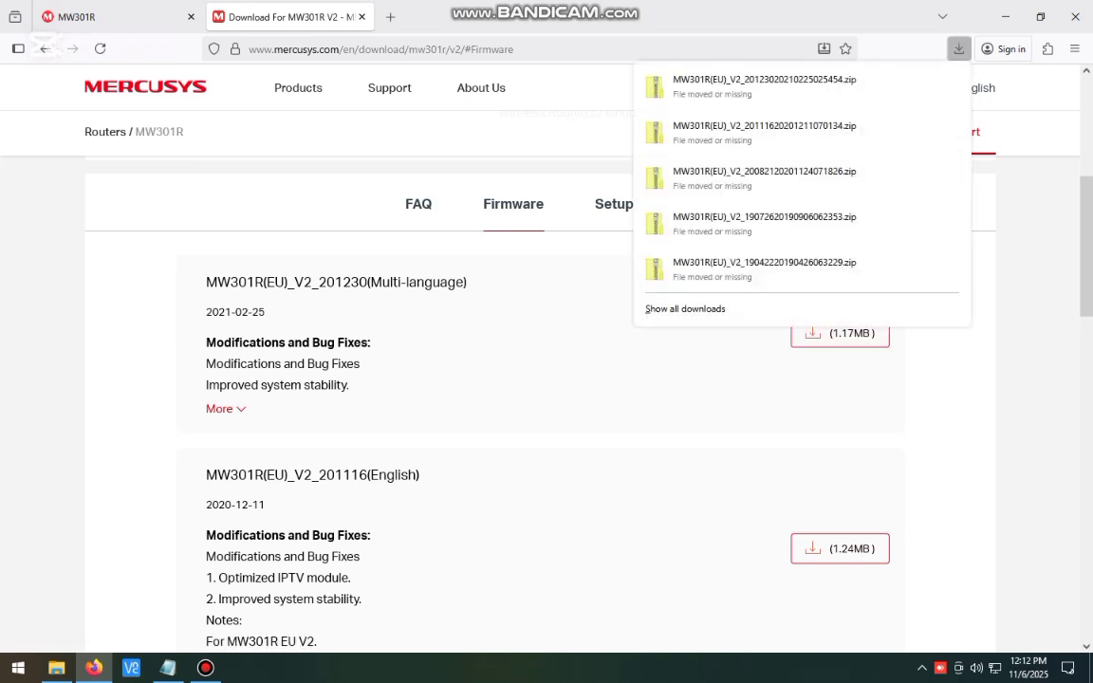
right_click(733, 276)
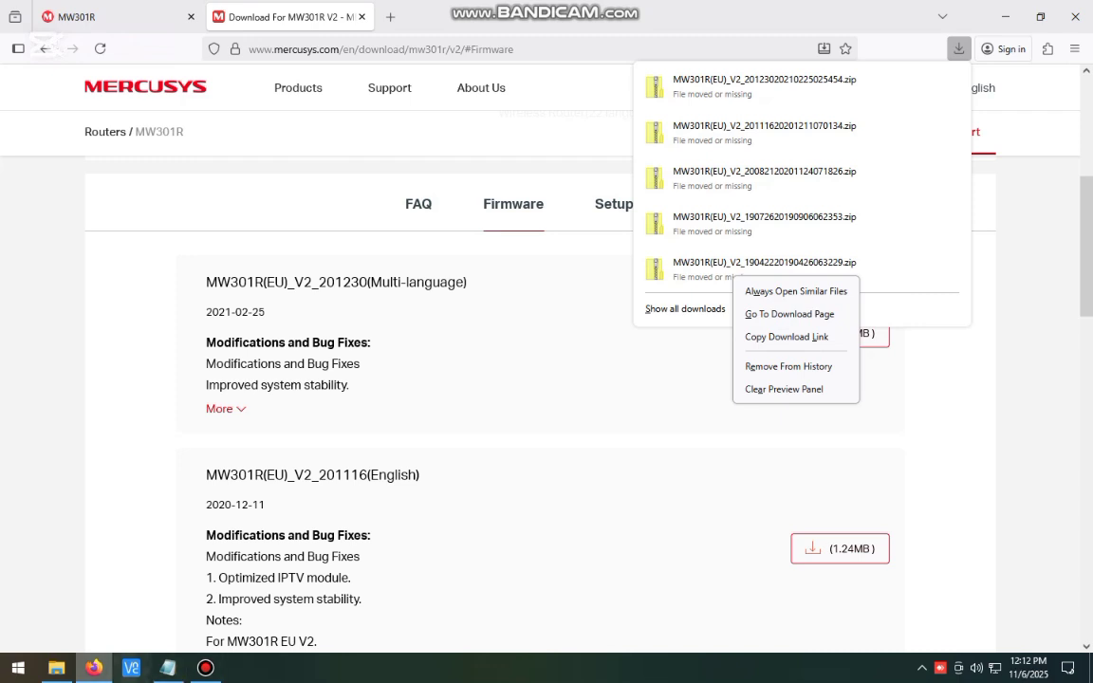
left_click(788, 314)
- Open the extracted MW301R(EU)_V2_190422 folder in Downloads and select mw301rv2_eu-up_2019-04-22_09.34.01.bin
left_click(57, 668)
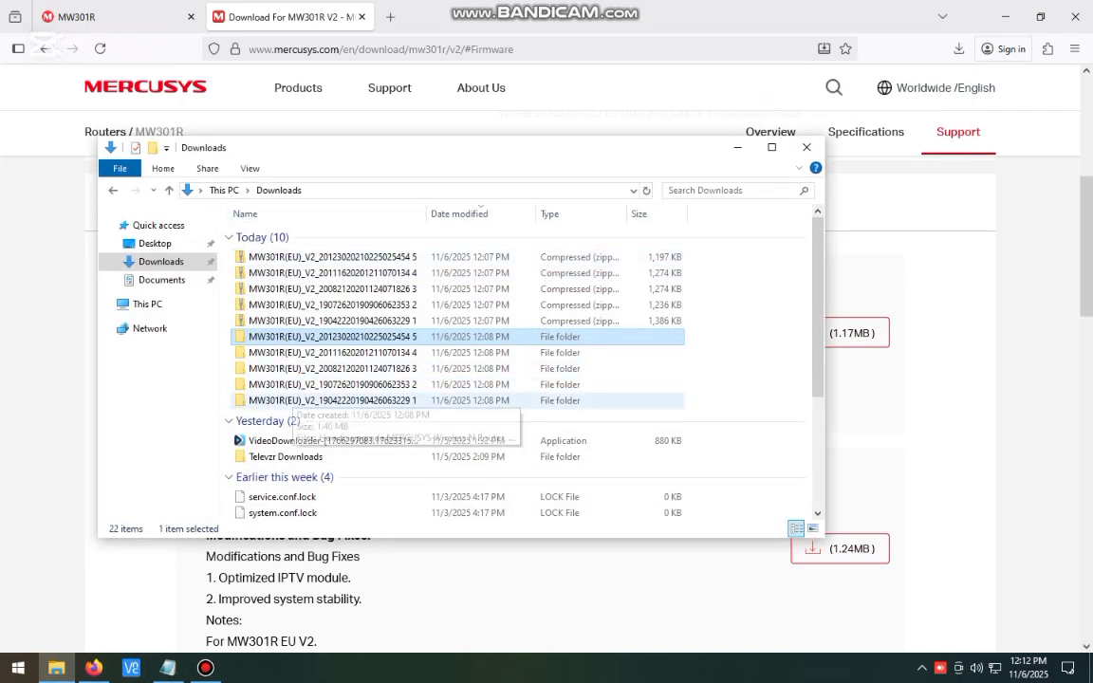
left_click(291, 401)
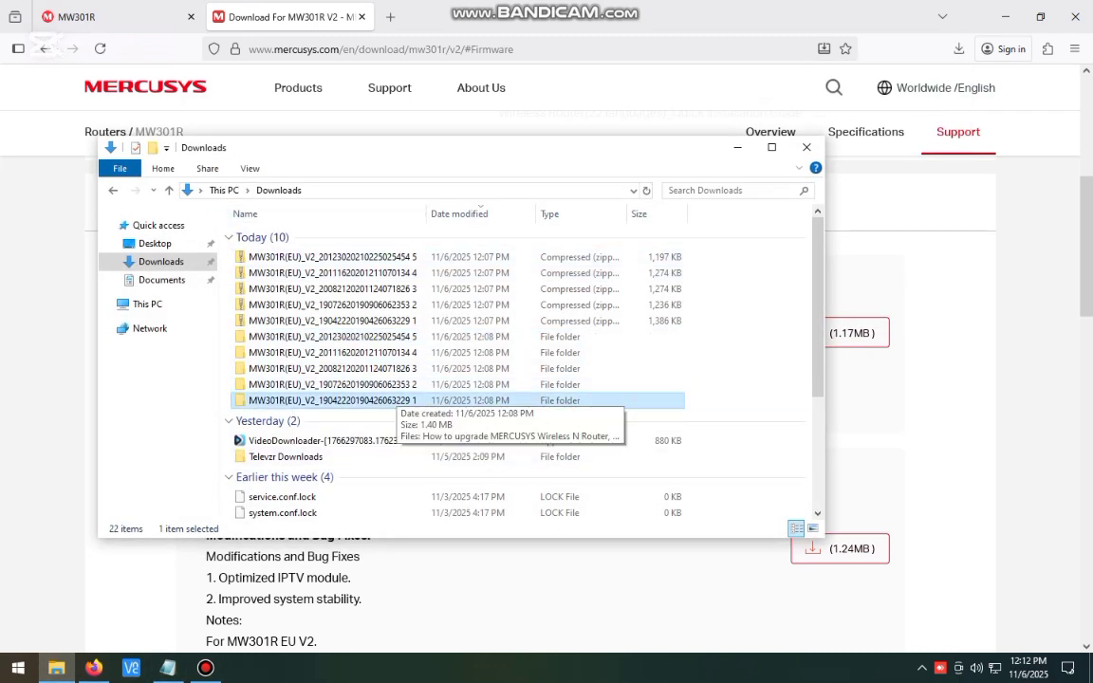
right_click(347, 400)
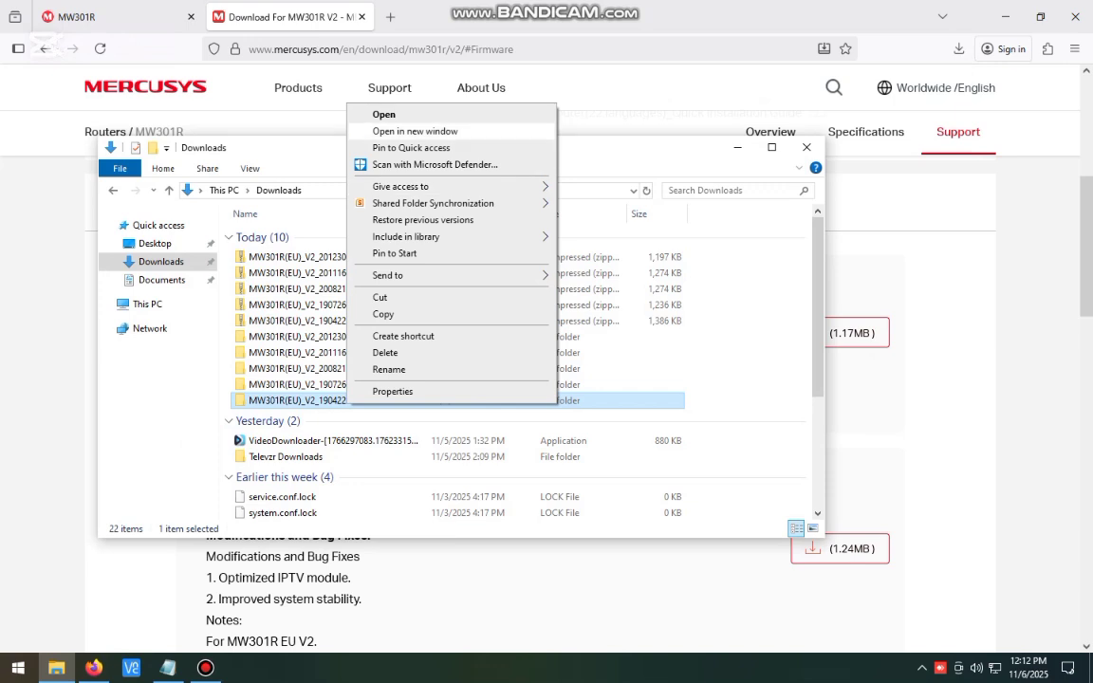
left_click(318, 320)
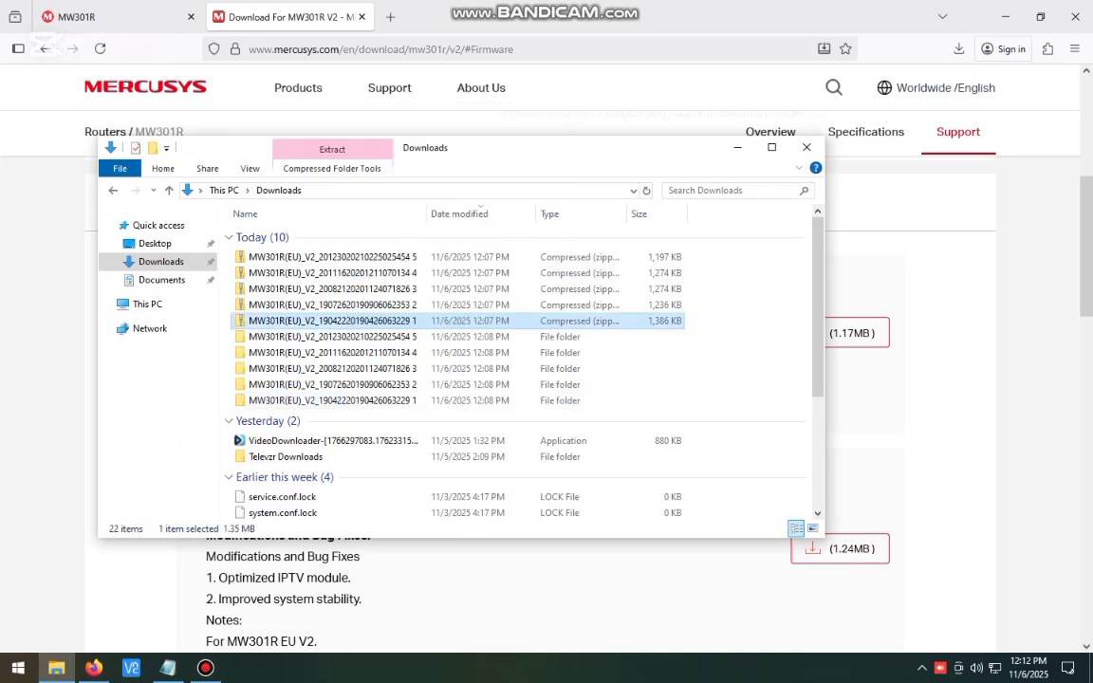
right_click(291, 327)
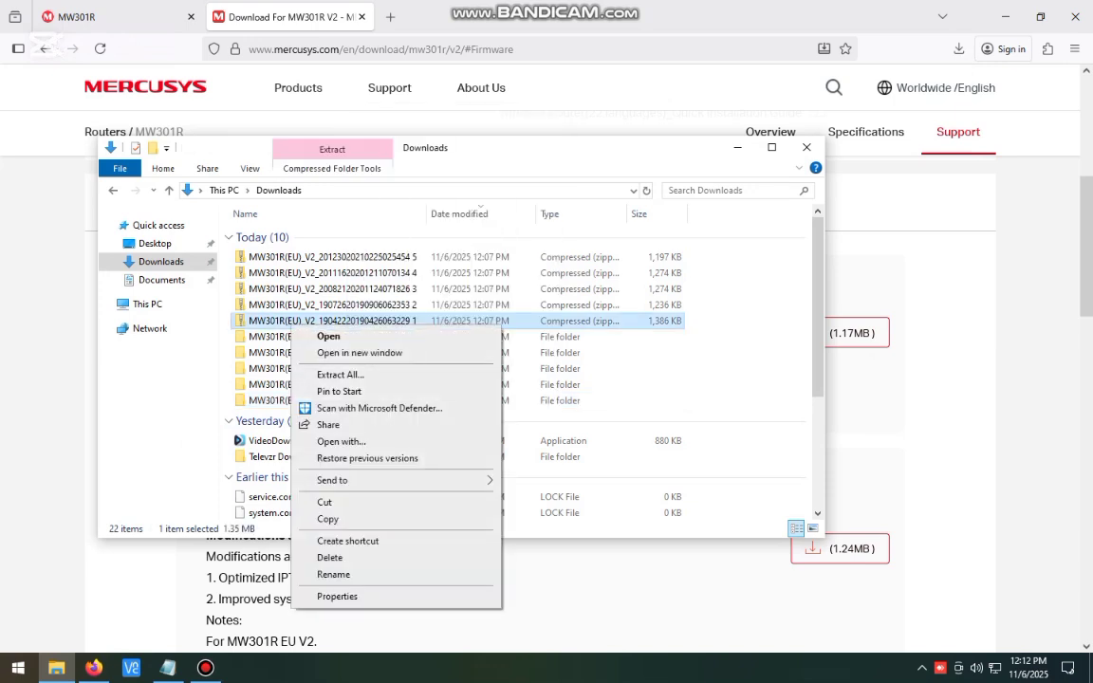
left_click(272, 400)
key("Return")
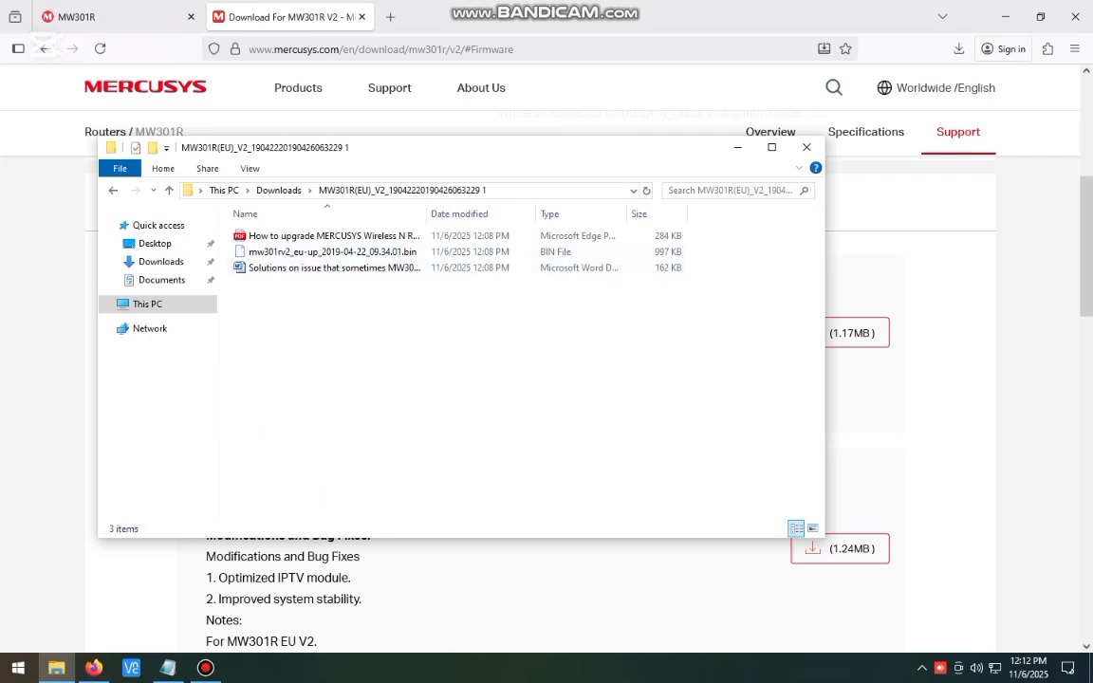
left_click(379, 252)
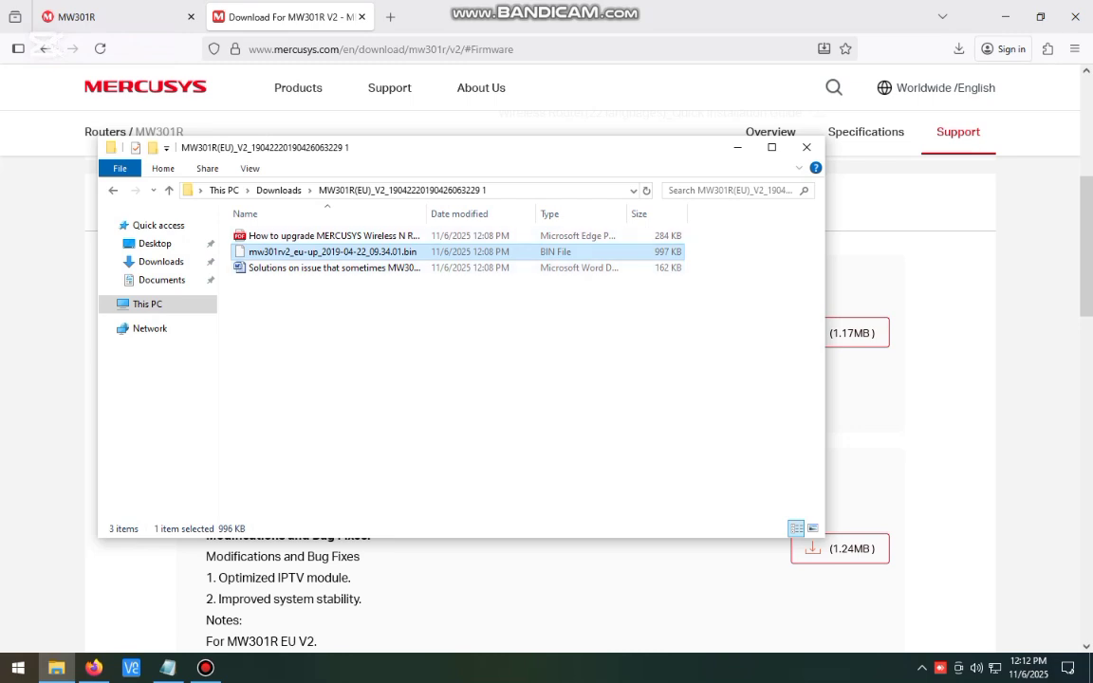
- Choose Downloads > 190422 folder > mw301rv2_eu-up_2019-04-22_09.34.01.bin as the router's upgrade file
mouse_move(560, 4)
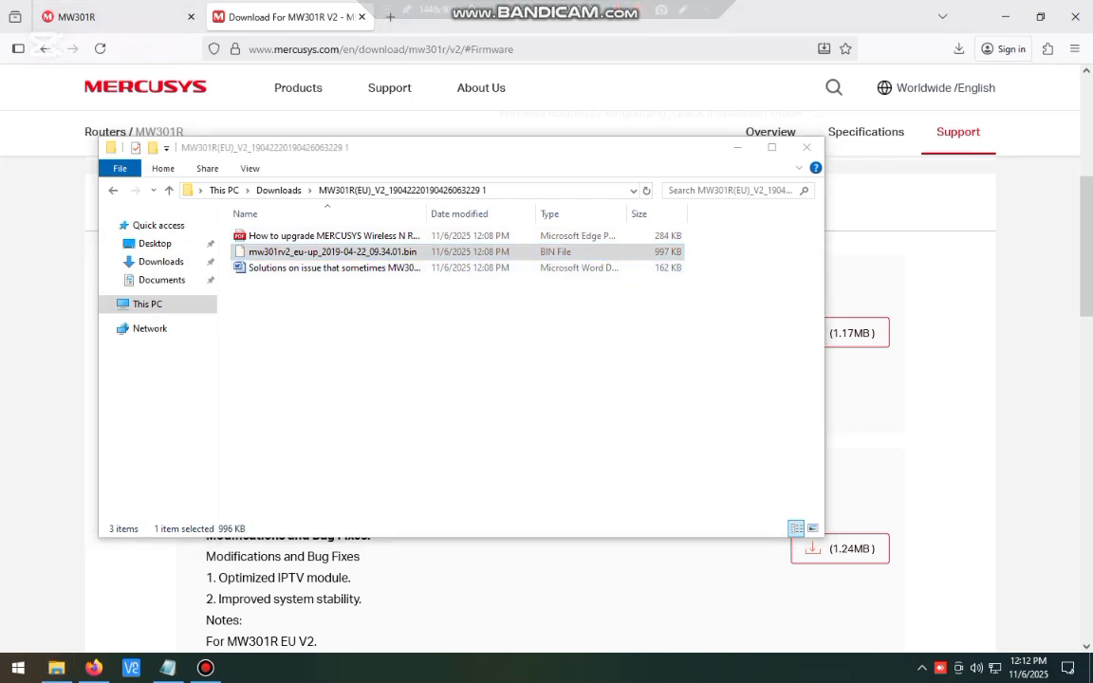
left_click(95, 16)
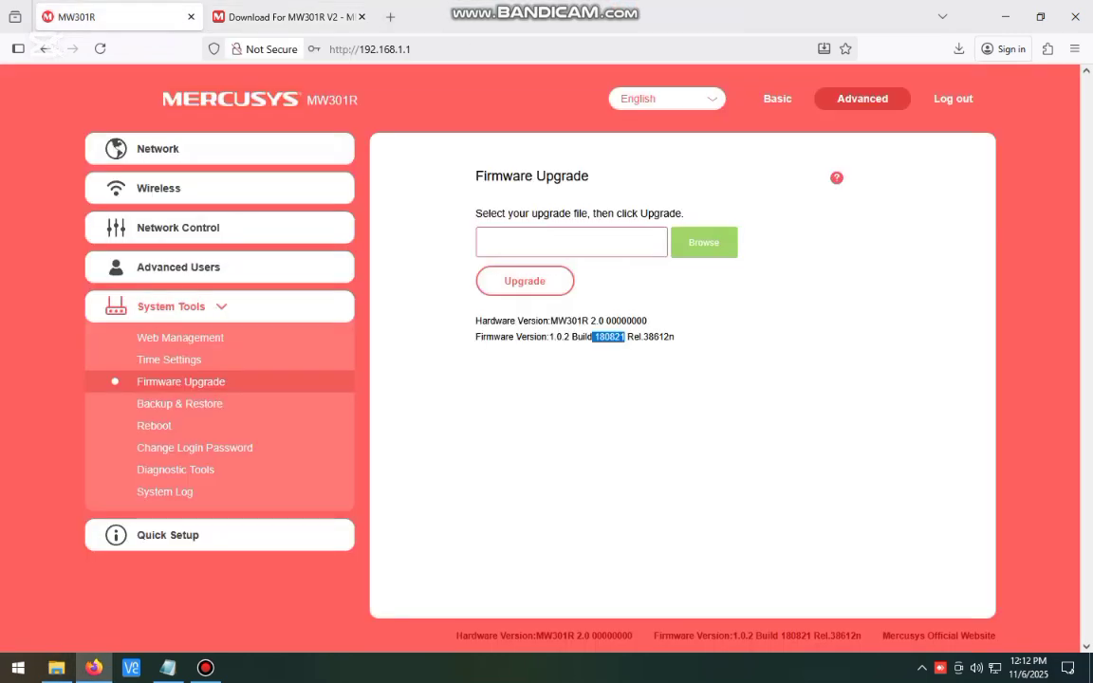
left_click(703, 243)
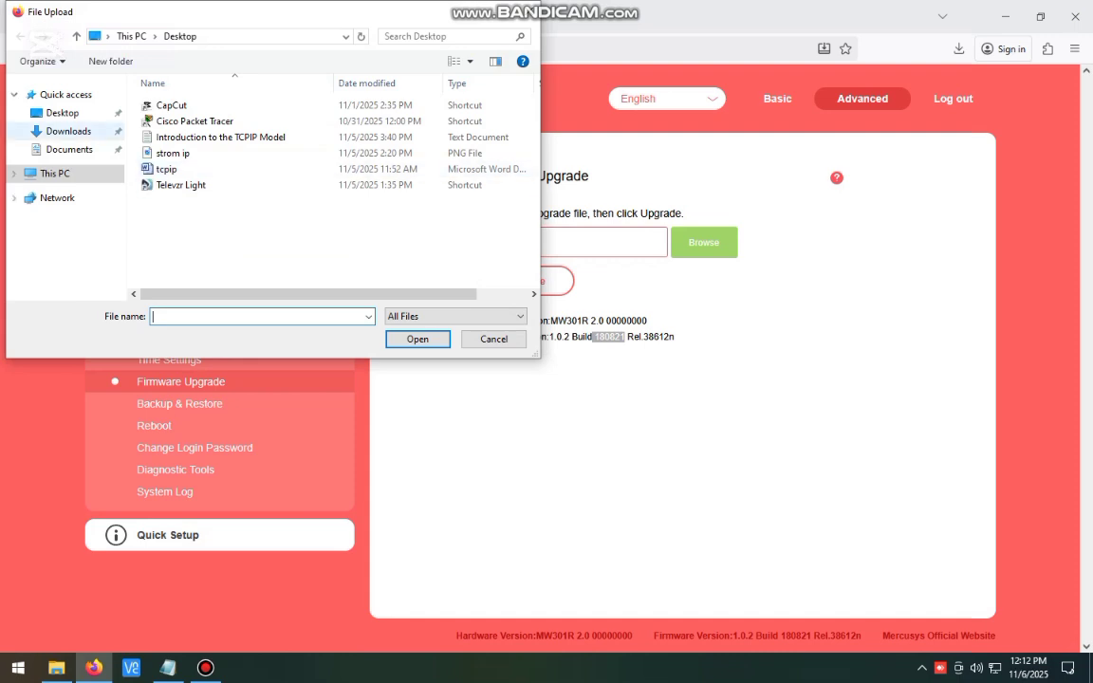
left_click(69, 131)
scroll(285, 184, "down", 4)
scroll(285, 190, "up", 4)
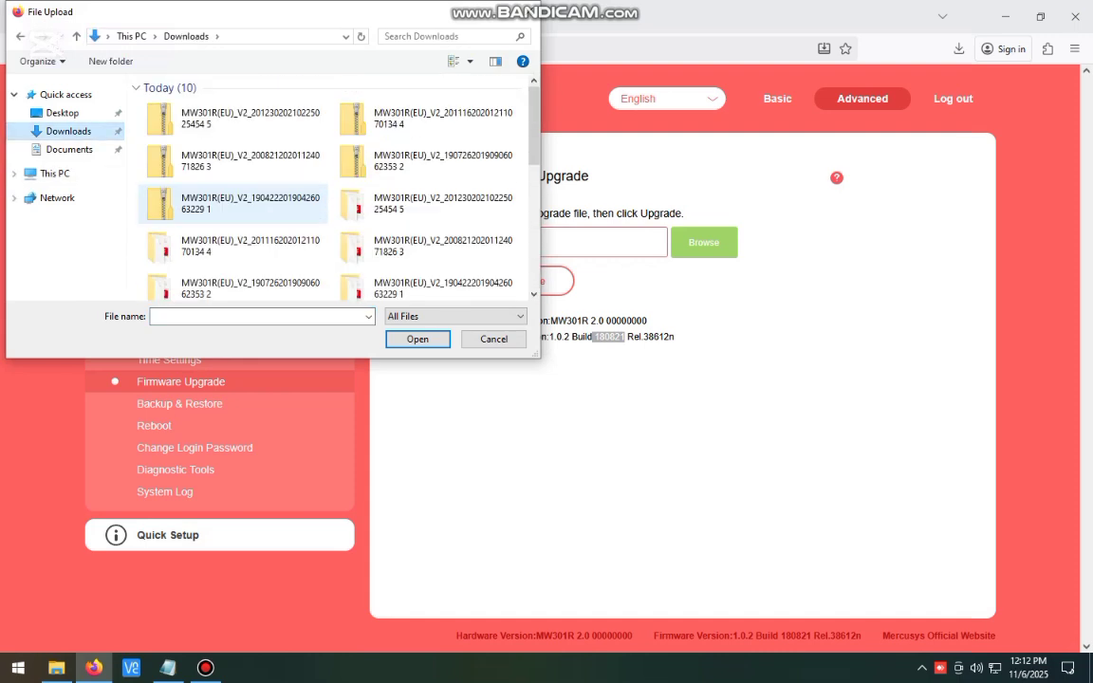
left_click_drag(539, 357, 1068, 555)
scroll(474, 142, "up", 6, "ctrl")
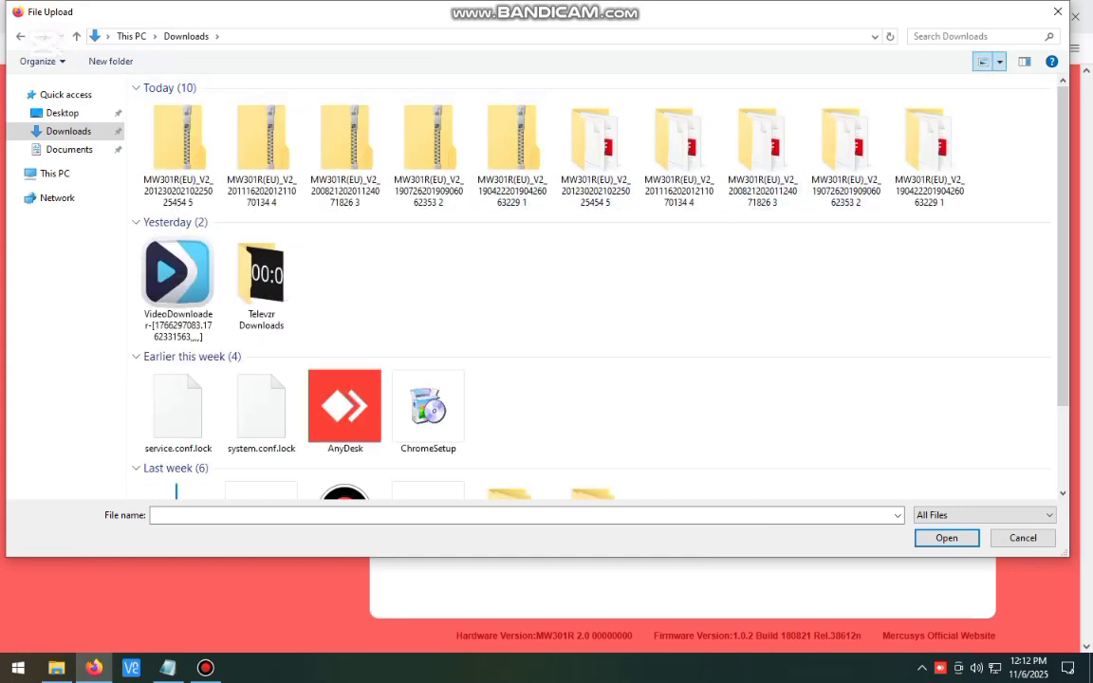
scroll(237, 218, "down", 3, "ctrl")
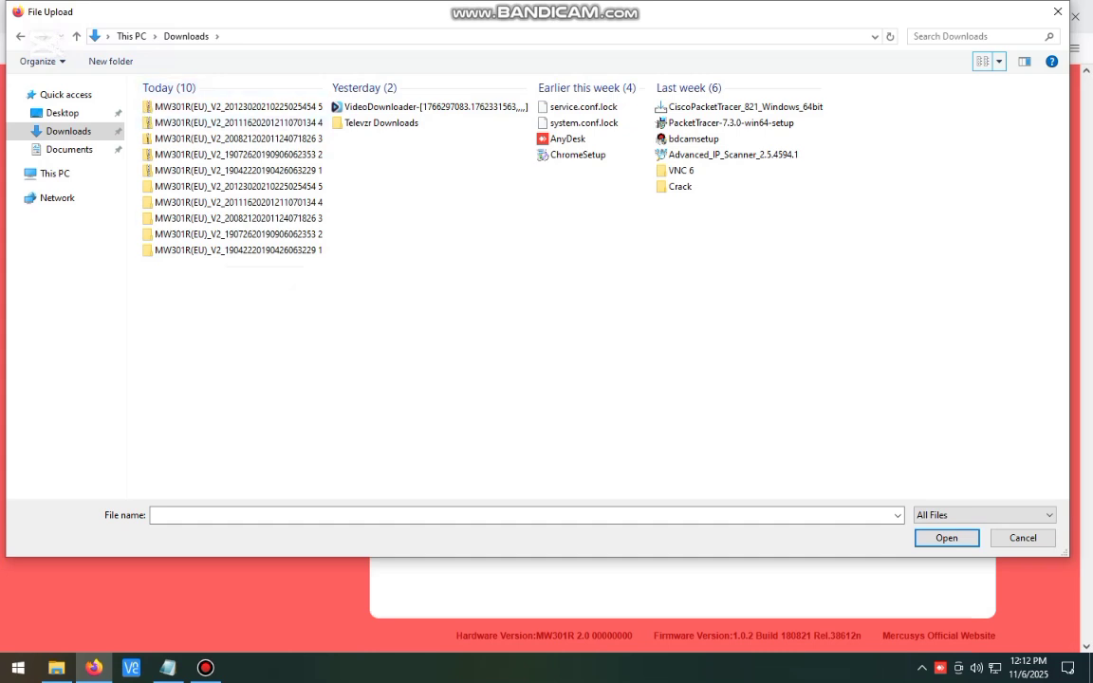
double_click(237, 249)
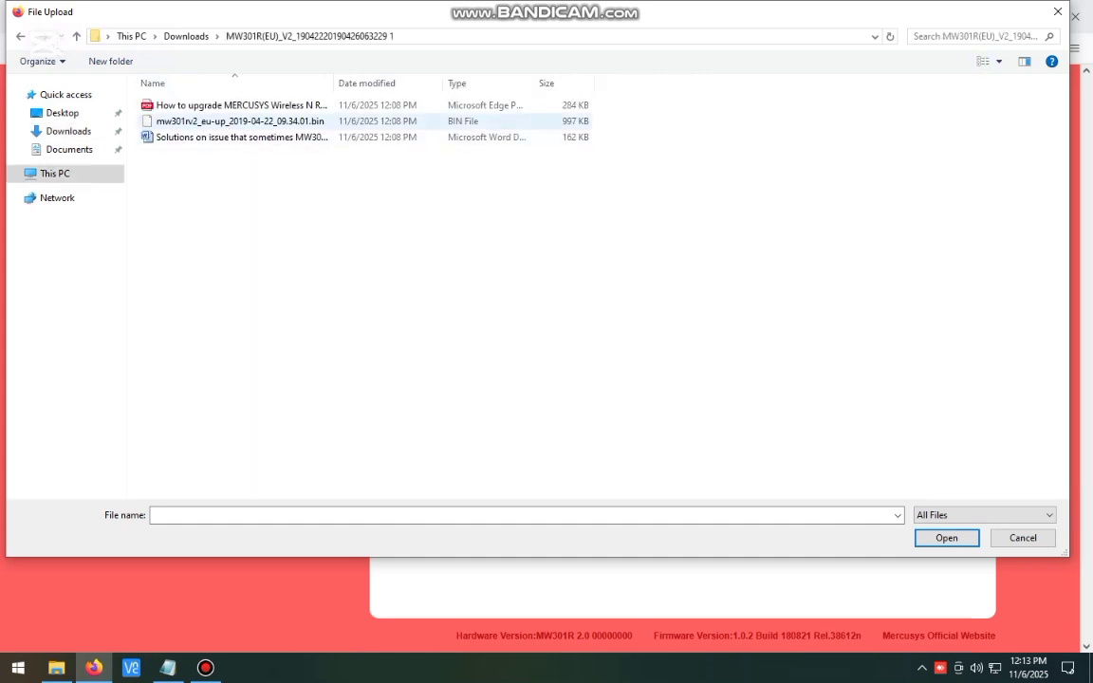
double_click(240, 120)
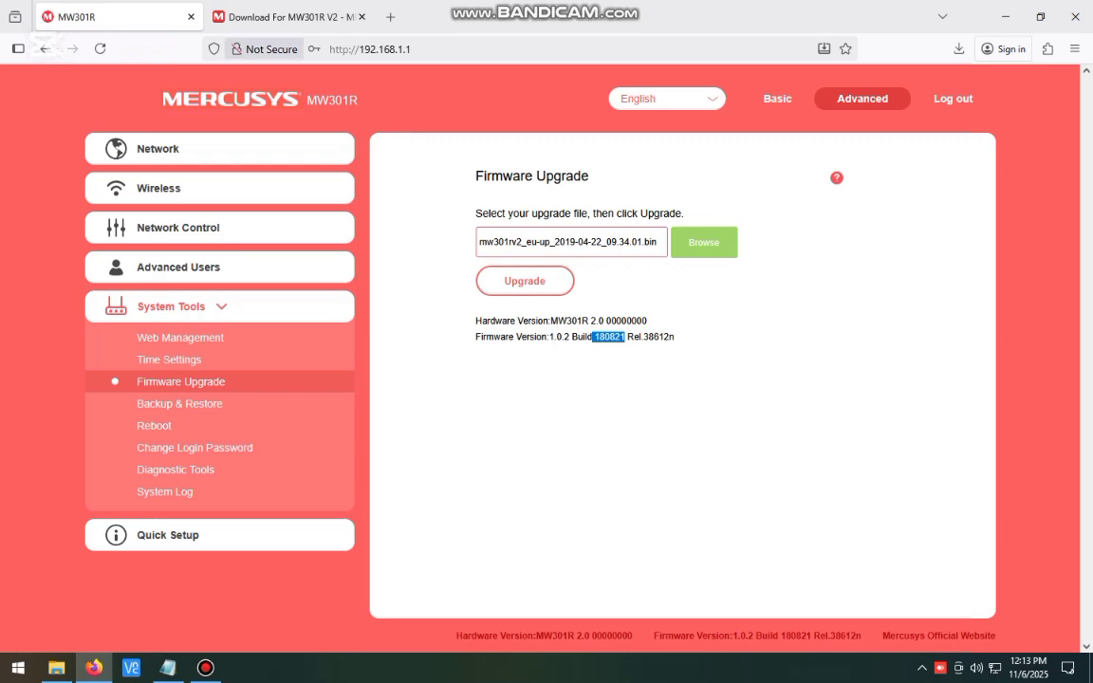
- Compare versions on the firmware download page, then return to the router's upgrade page
left_click(284, 16)
scroll(540, 399, "down", 2)
scroll(547, 379, "up", 3)
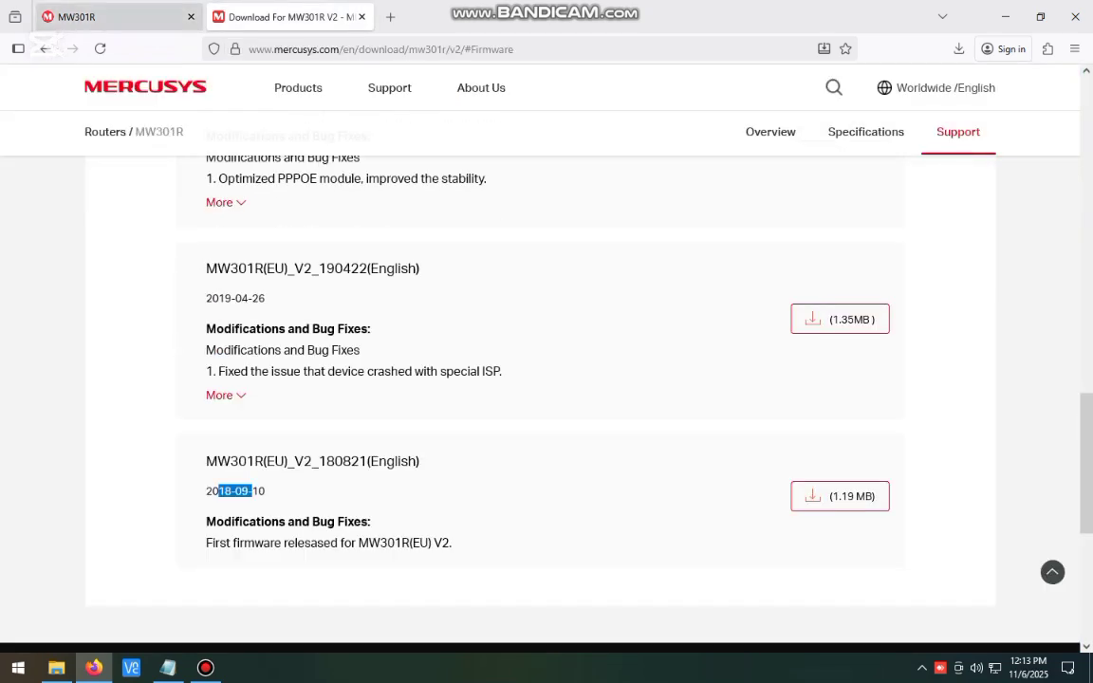
key("ctrl+shift+Tab")
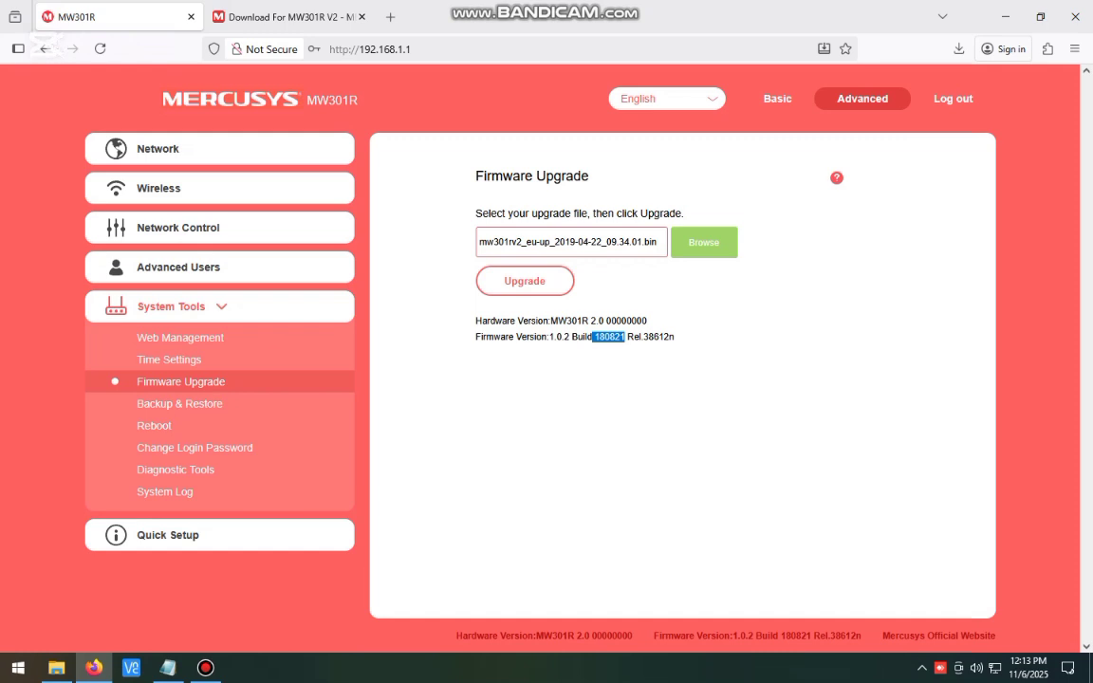
- Start the upgrade and confirm the Tips dialog, letting it reach 100% and reboot
left_click(525, 281)
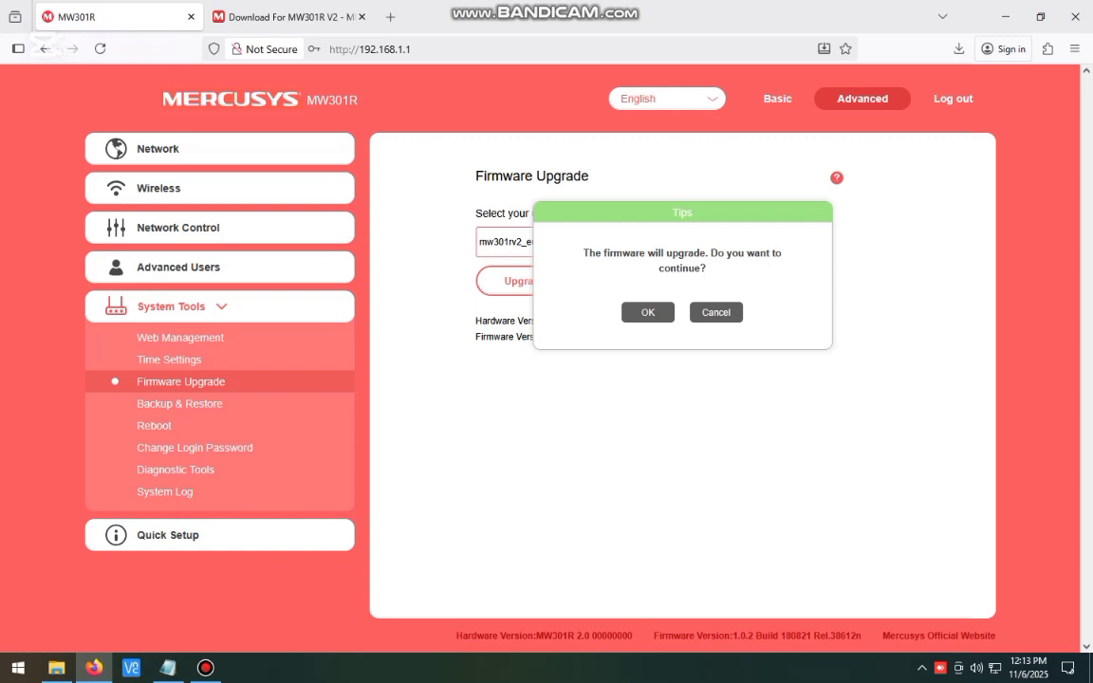
key("Return")
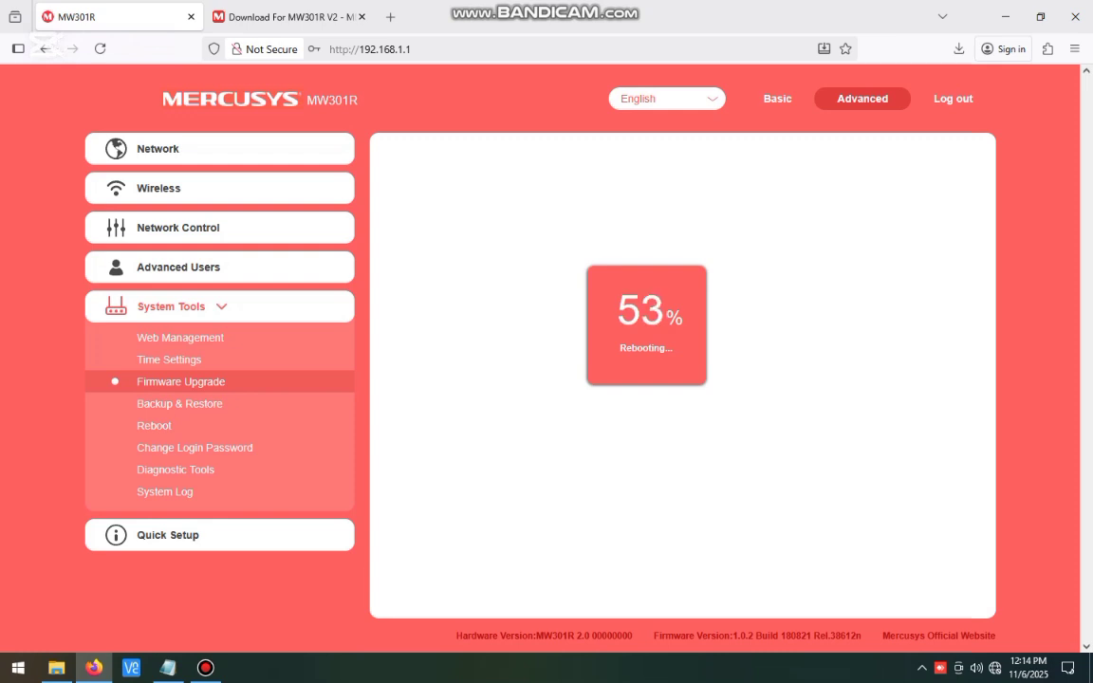
key("super+r")
- Open Network Connections and shrink it beside the router page to watch the reboot
key("Escape")
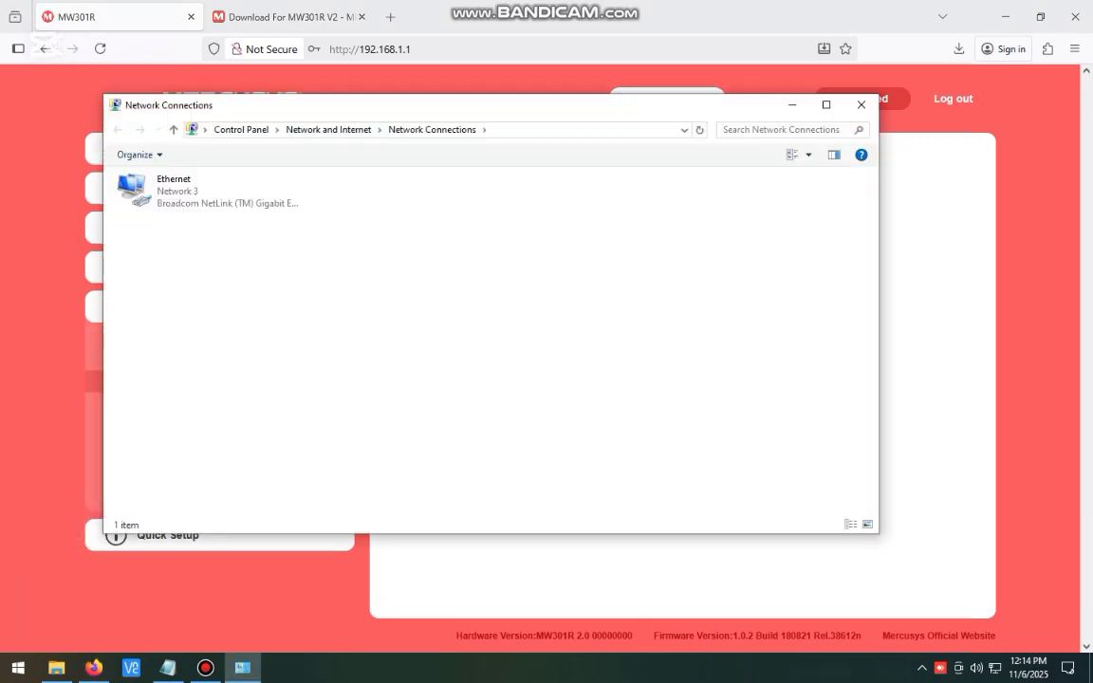
left_click_drag(474, 106, 594, 214)
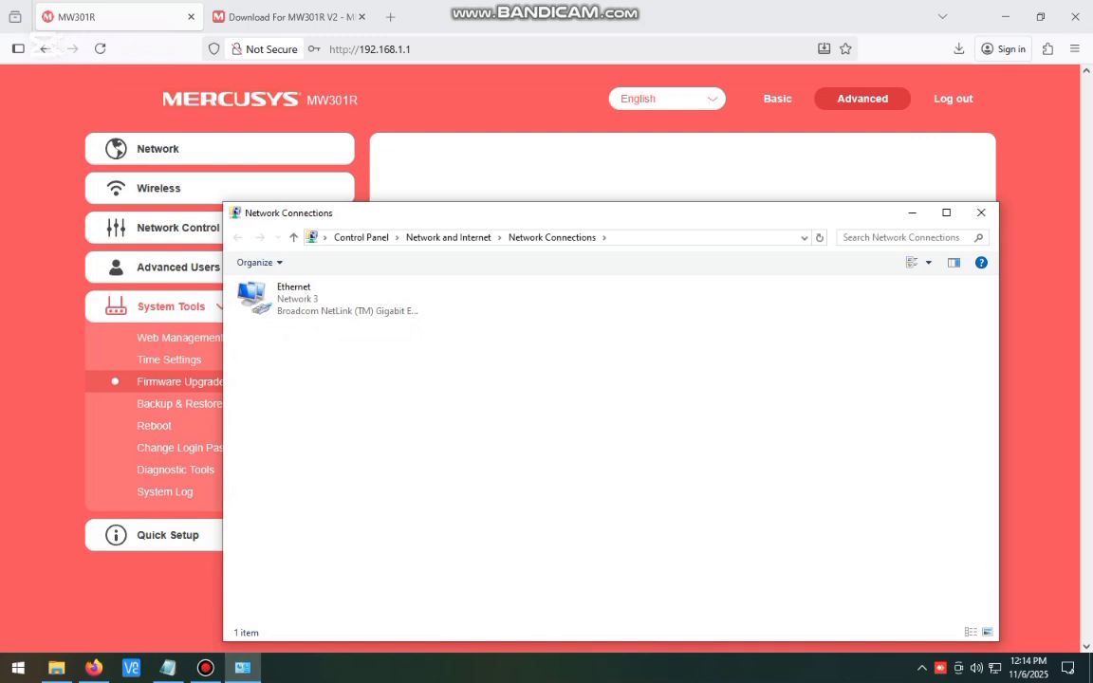
left_click_drag(997, 426, 544, 427)
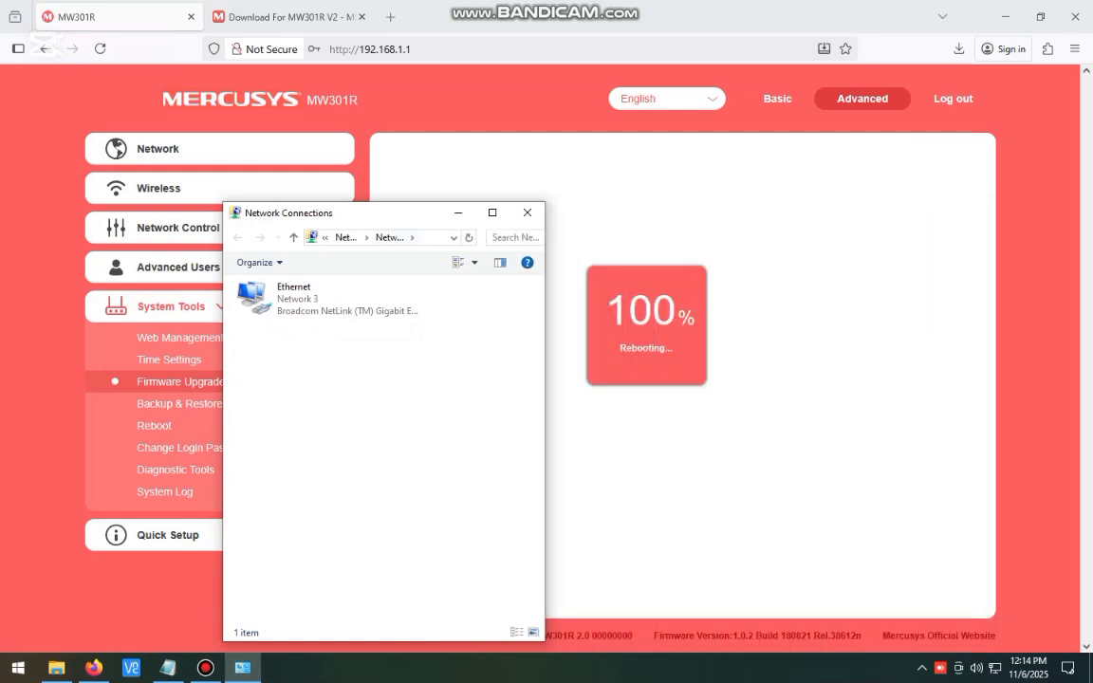
left_click_drag(389, 213, 261, 123)
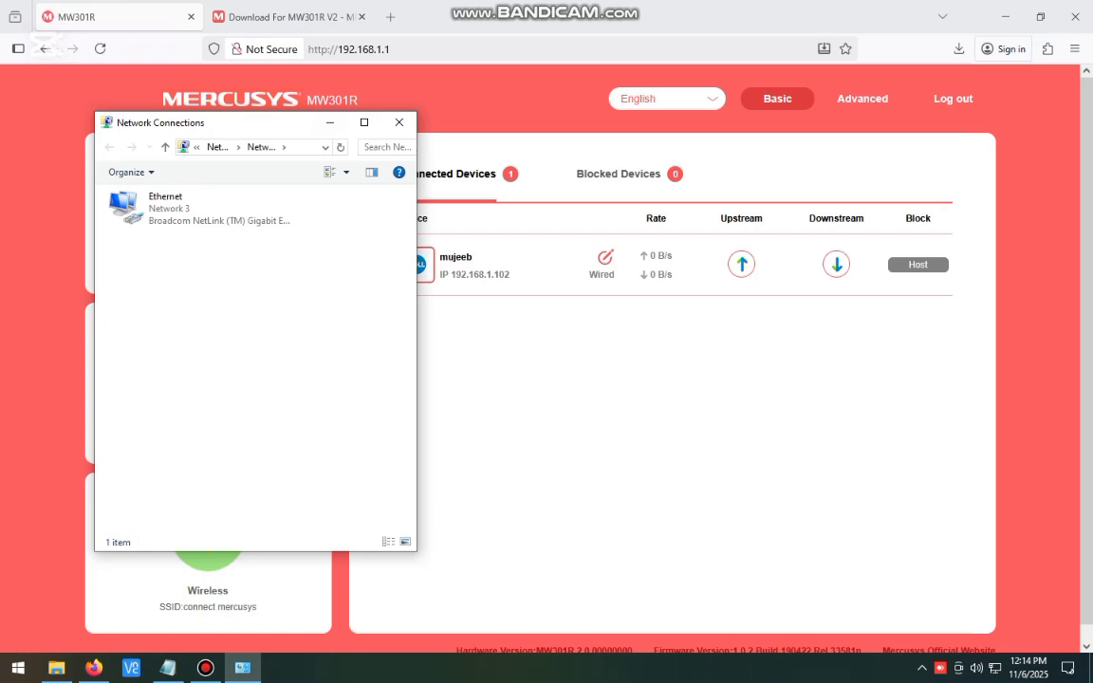
- Hide Network Connections and reopen the router's Advanced > System Tools > Firmware Upgrade page
left_click_drag(328, 112, 328, 263)
left_click(330, 274)
left_click(862, 98)
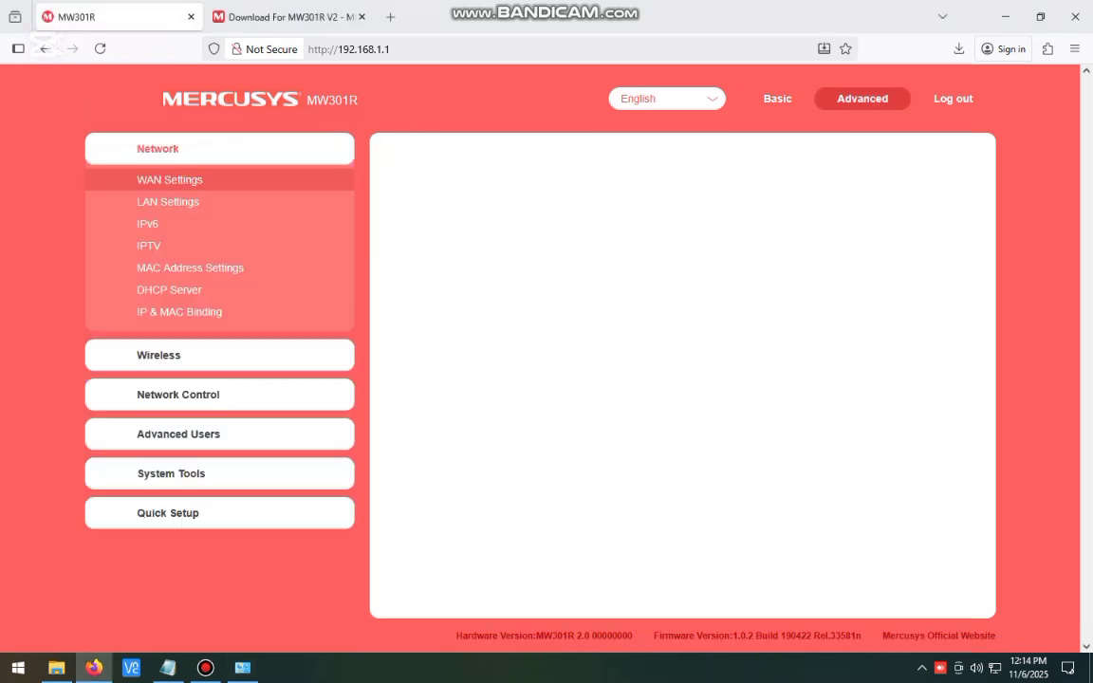
left_click(170, 473)
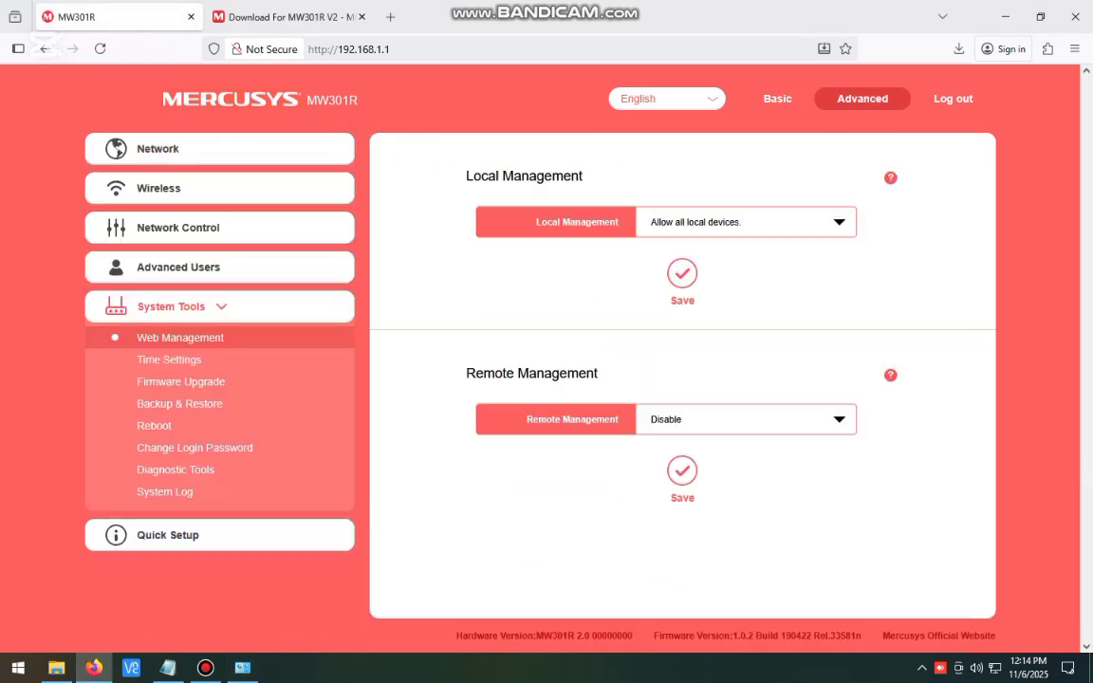
left_click(181, 382)
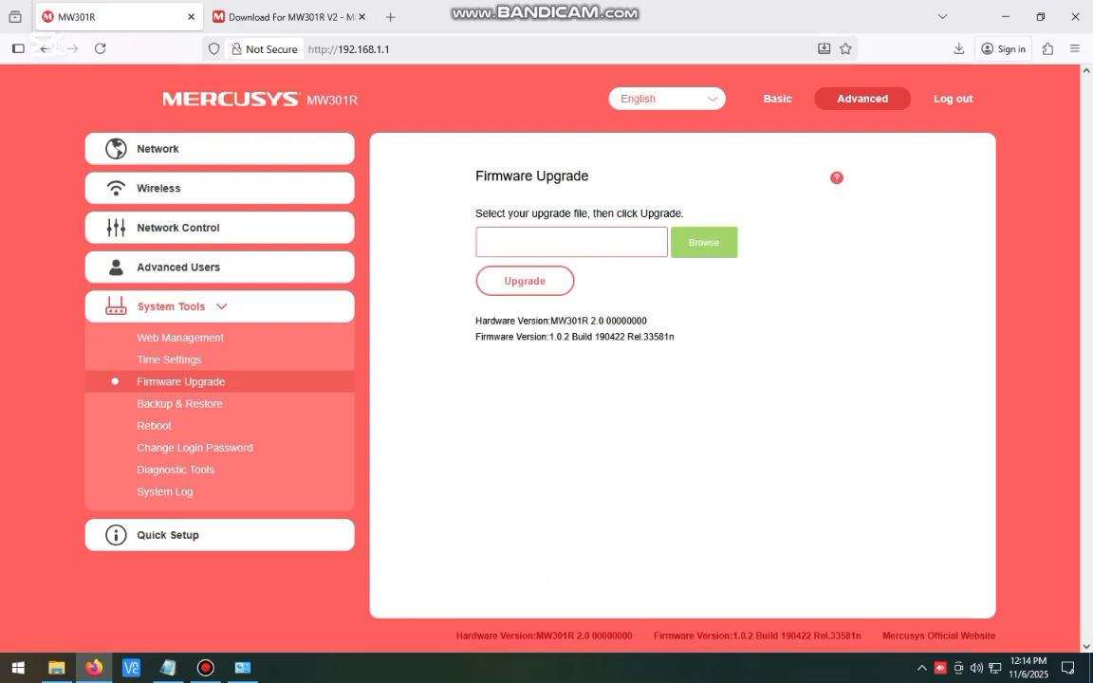
- Highlight the new firmware build 190422 in version 1.0.2 Build 190422 Rel.33581n
left_click_drag(593, 337, 634, 338)
left_click(644, 355)
left_click_drag(593, 337, 633, 338)
left_click(647, 354)
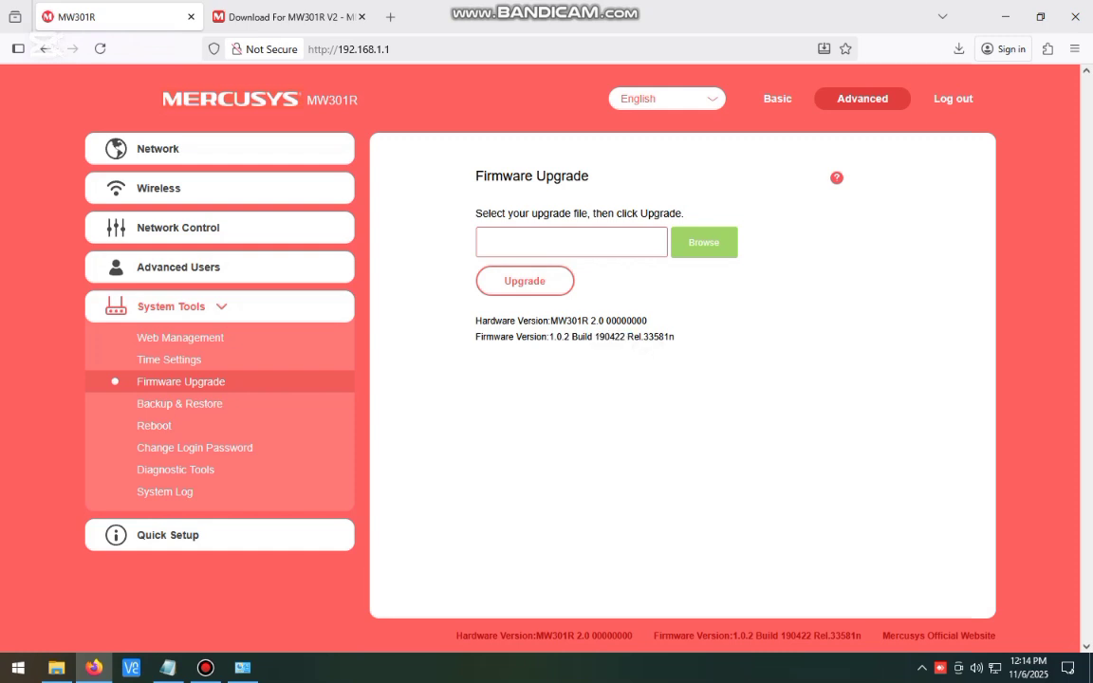